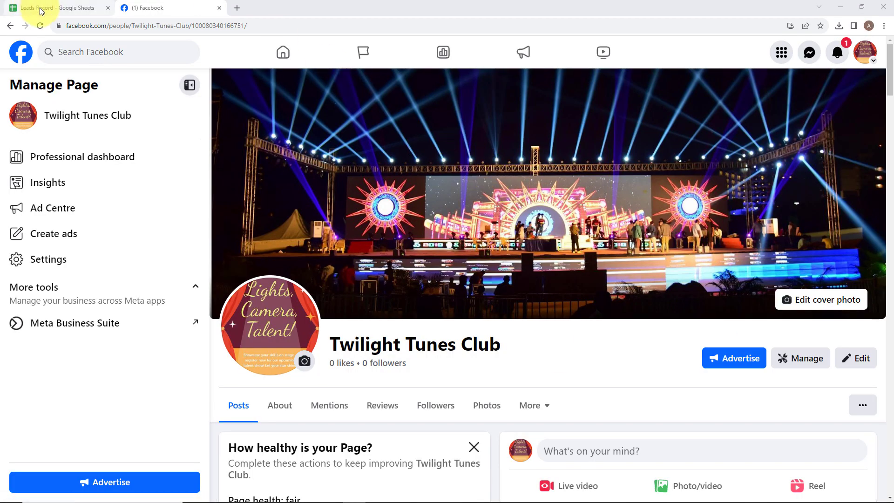
Step: Switch from the Twilight Tunes Club Facebook page to the Leads Record spreadsheet
{"action": "left_click", "coordinate": [36, 6]}
Step: Review the sample lead's NAME, EMAIL and PHONE NUMBER cells, then return to Facebook
{"action": "left_click", "coordinate": [96, 168]}
{"action": "left_click", "coordinate": [286, 173]}
{"action": "left_click", "coordinate": [334, 172]}
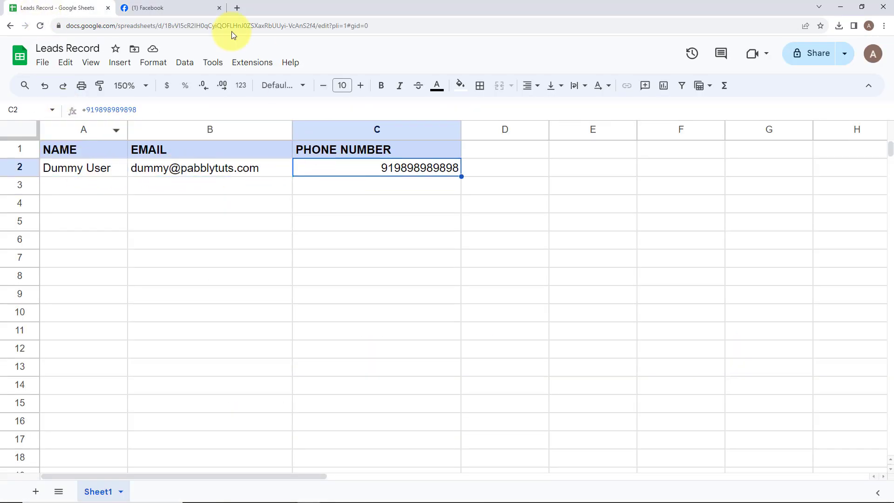
{"action": "left_click", "coordinate": [154, 7]}
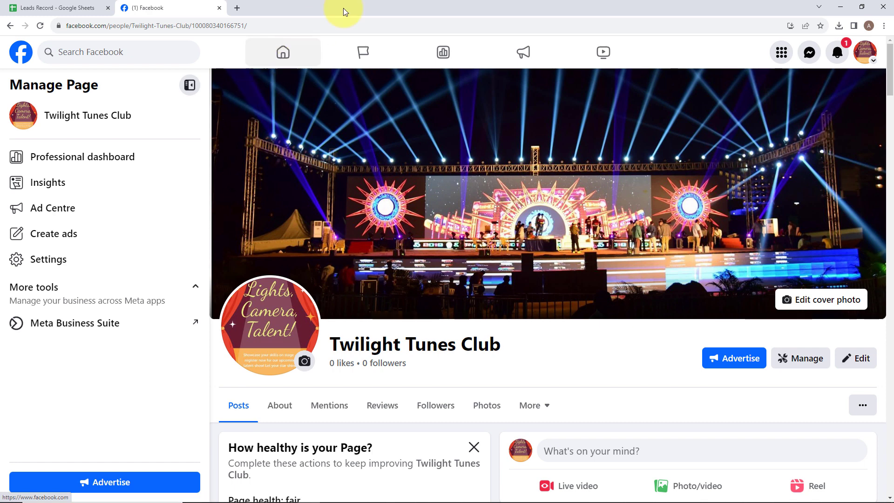
Step: Show the empty row 3 where new leads will go, then return to Facebook
{"action": "left_click", "coordinate": [56, 6]}
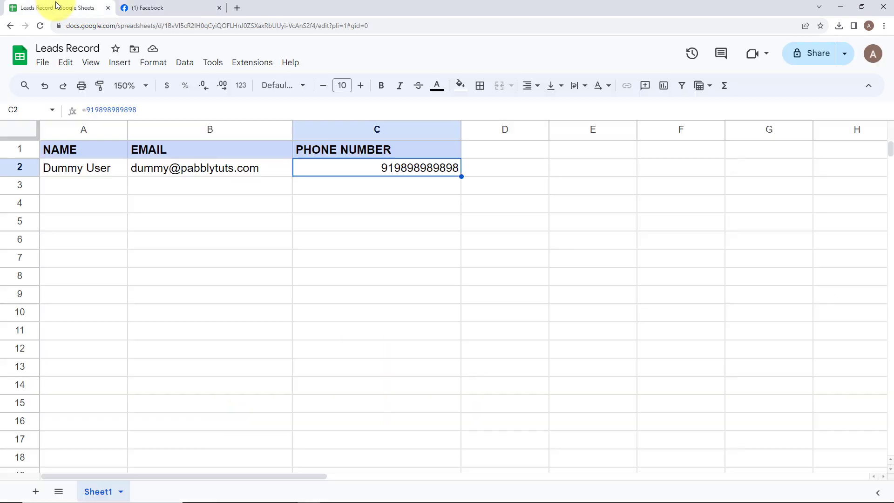
{"action": "left_click", "coordinate": [81, 186]}
{"action": "left_click", "coordinate": [323, 186]}
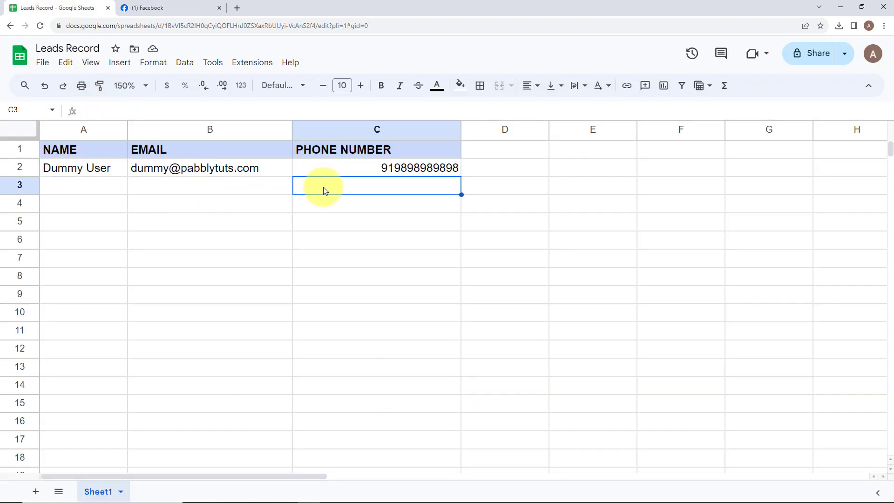
{"action": "left_click", "coordinate": [147, 10]}
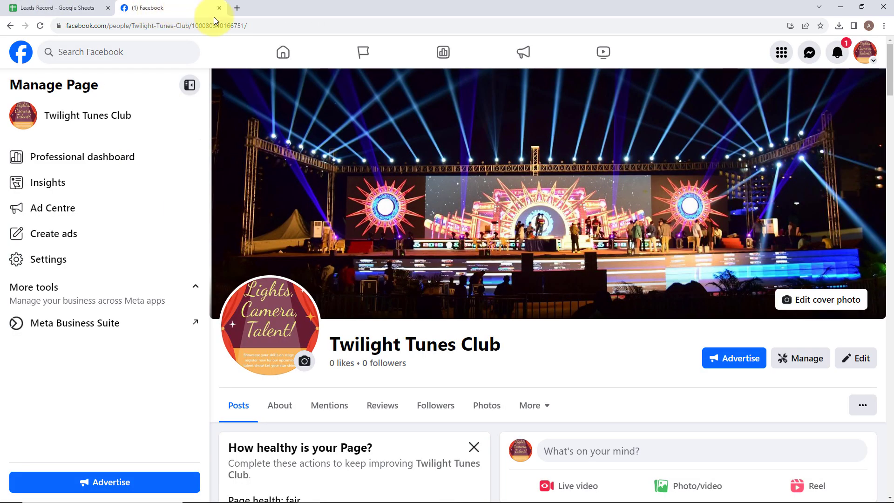
Step: Search for Pabbly Connect in a new tab and open its website
{"action": "left_click", "coordinate": [237, 8]}
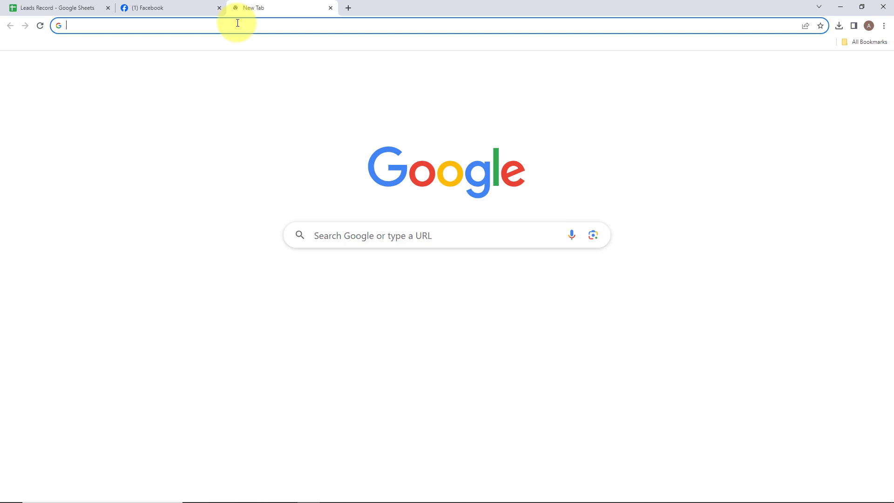
{"action": "left_click", "coordinate": [237, 23]}
{"action": "type", "text": "Pabb"}
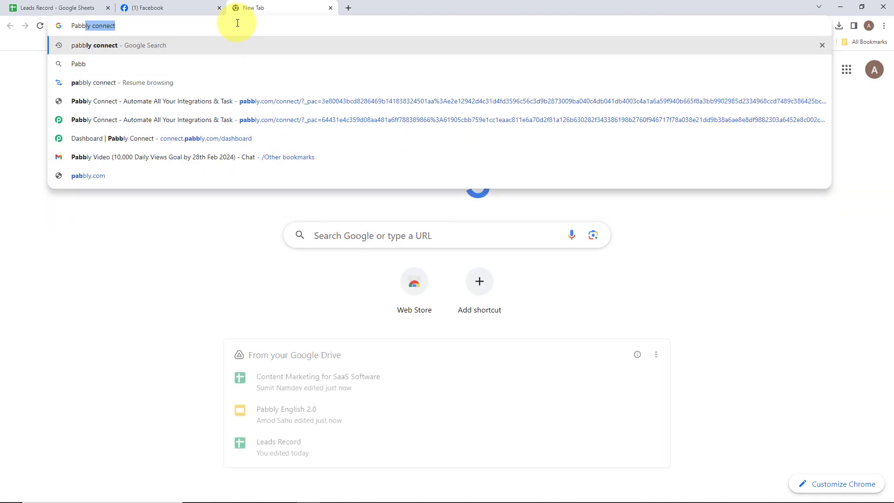
{"action": "key", "text": "Return"}
{"action": "left_click", "coordinate": [181, 233]}
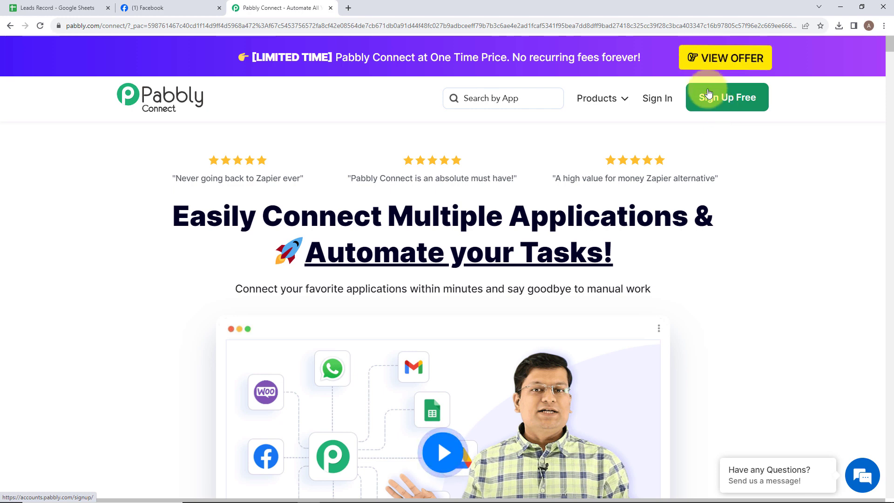
Step: Sign in and choose Pabbly Connect from All Pabbly Apps to reach its Dashboard
{"action": "left_click", "coordinate": [655, 105]}
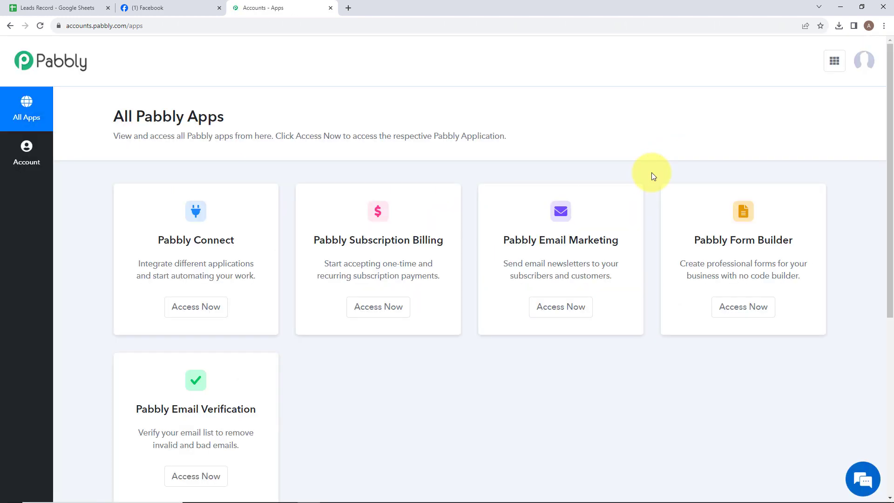
{"action": "left_click_drag", "start_coordinate": [114, 117], "coordinate": [226, 118]}
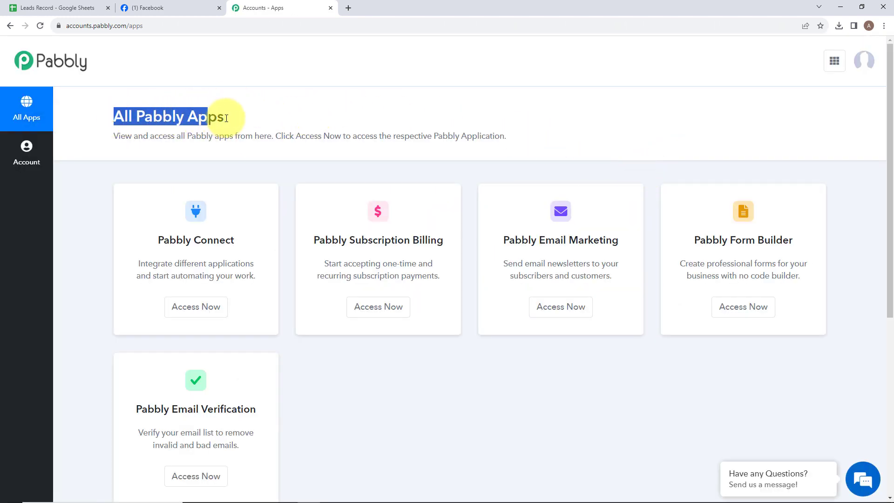
{"action": "left_click", "coordinate": [249, 118]}
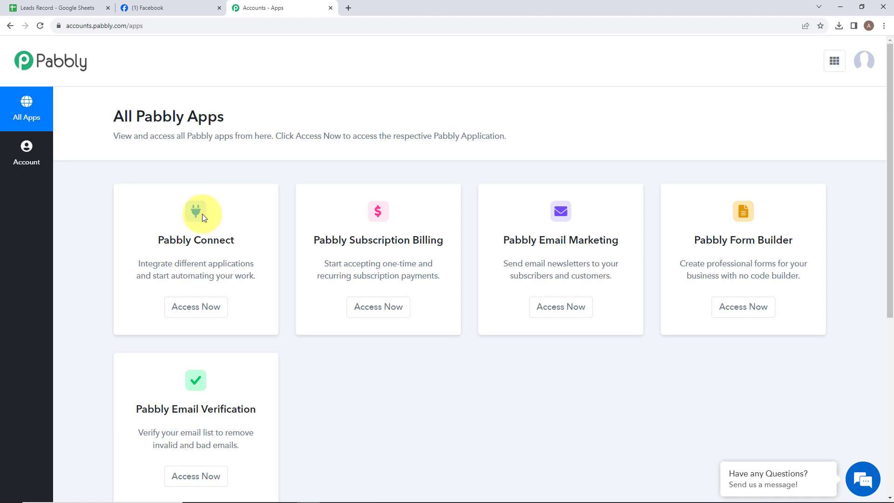
{"action": "left_click", "coordinate": [184, 305]}
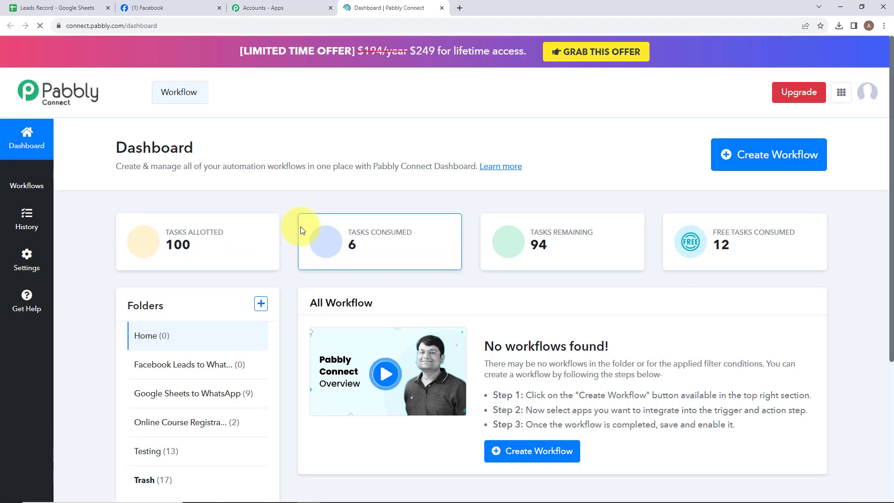
{"action": "left_click_drag", "start_coordinate": [116, 148], "coordinate": [210, 145]}
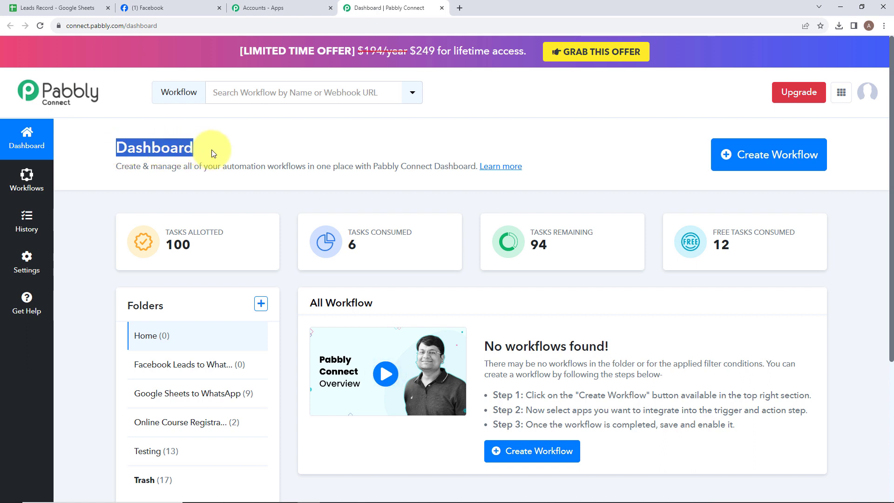
{"action": "left_click", "coordinate": [207, 146]}
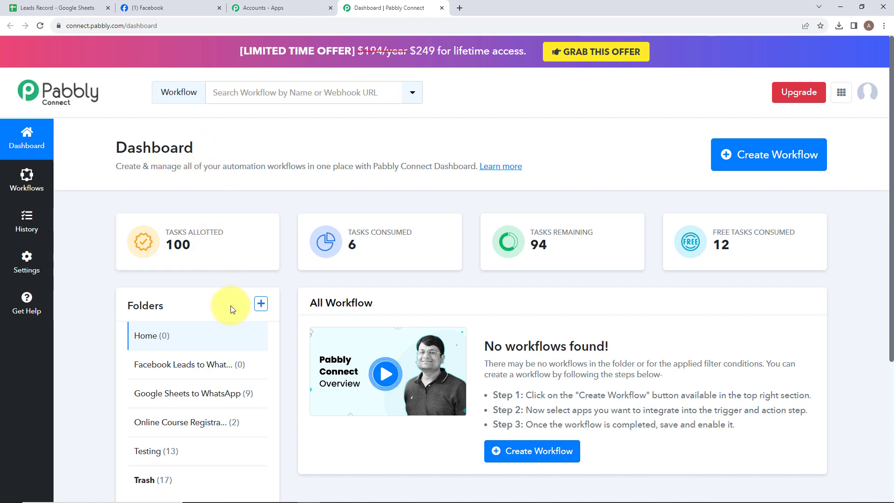
{"action": "scroll", "coordinate": [231, 305], "scroll_direction": "down", "scroll_amount": 1}
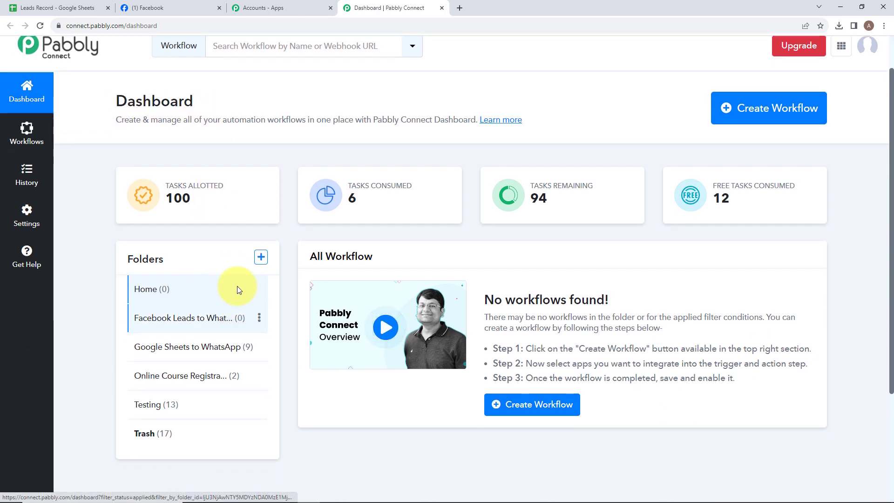
Step: Create a new folder named 'Facebook Leads to Google Sheets' and view its contents
{"action": "left_click", "coordinate": [261, 261]}
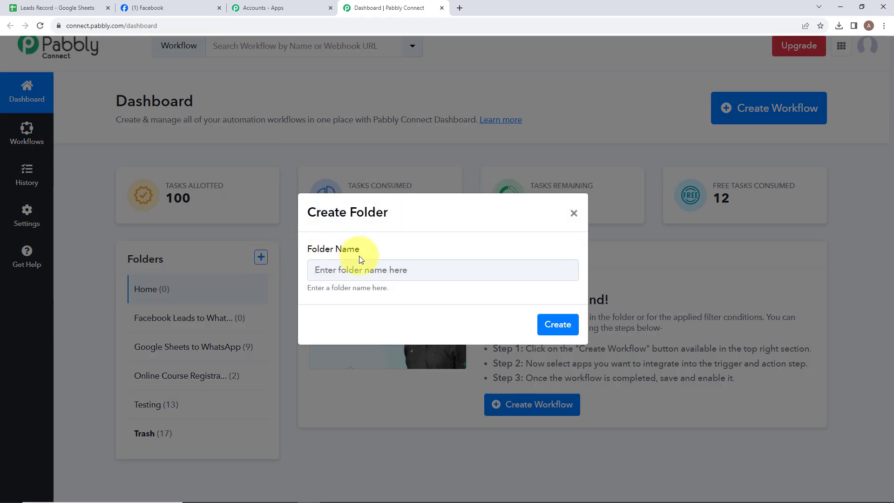
{"action": "left_click", "coordinate": [361, 274]}
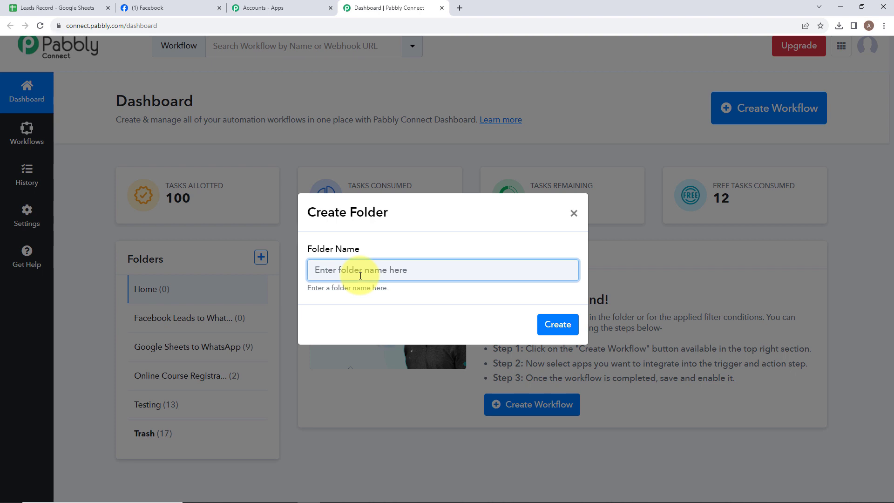
{"action": "type", "text": "Faceebook Leads to Google Sheets"}
{"action": "left_click_drag", "start_coordinate": [312, 268], "coordinate": [456, 272]}
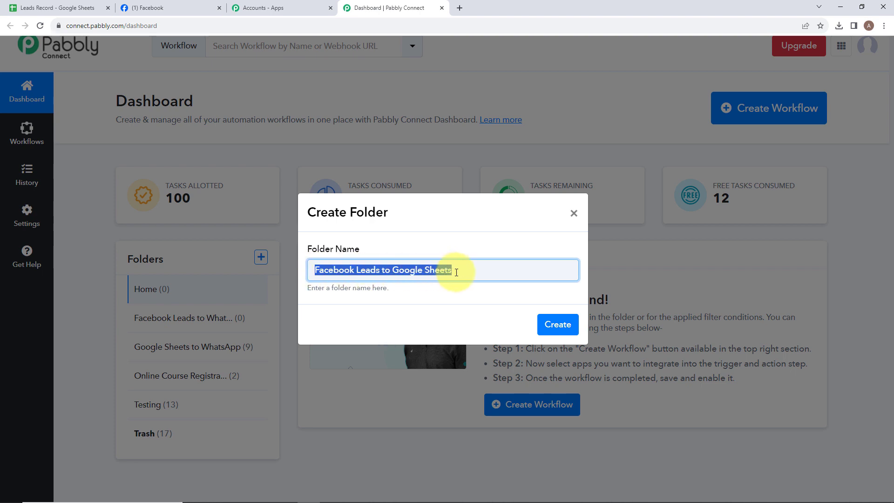
{"action": "left_click", "coordinate": [458, 299]}
{"action": "left_click", "coordinate": [552, 329]}
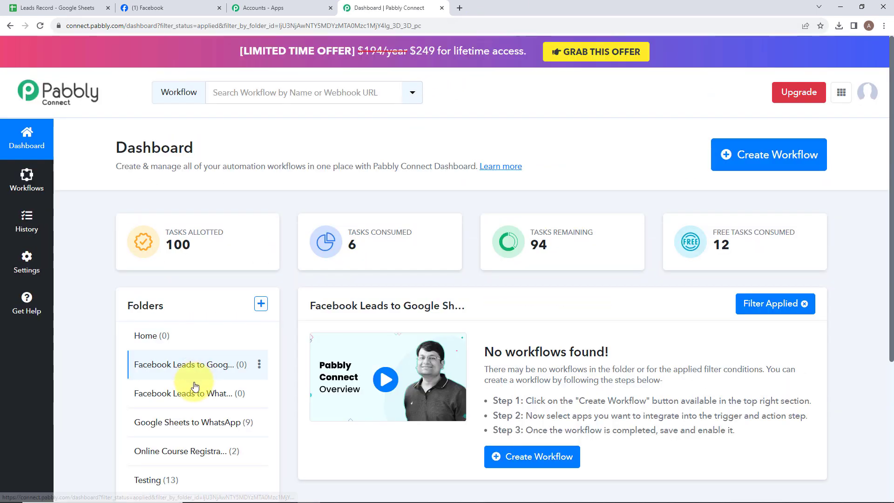
{"action": "scroll", "coordinate": [191, 372], "scroll_direction": "down", "scroll_amount": 1}
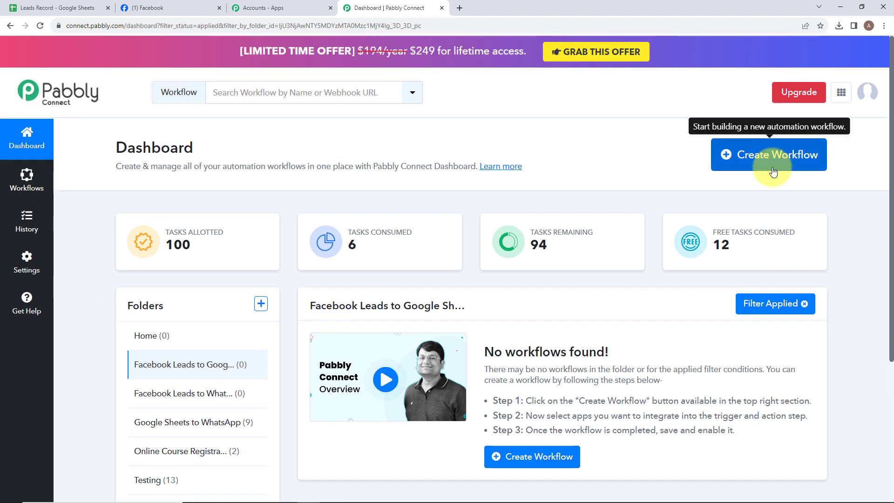
Step: Create workflow 'Facebook Leads to Google Sheets for Cultural Club Programme' in the Facebook Leads to Google Sheets folder
{"action": "left_click", "coordinate": [771, 171]}
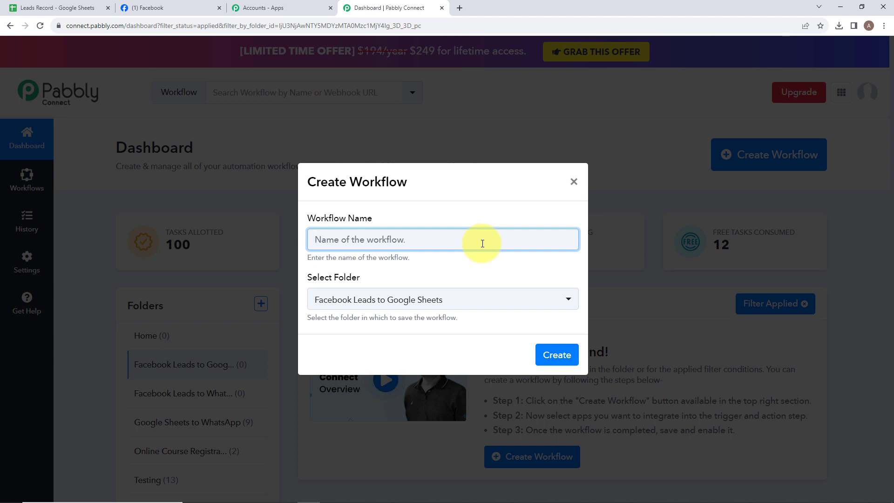
{"action": "type", "text": "Fac"}
{"action": "type", "text": "ebook Leads to Google Sheets for Cultural Club Programme"}
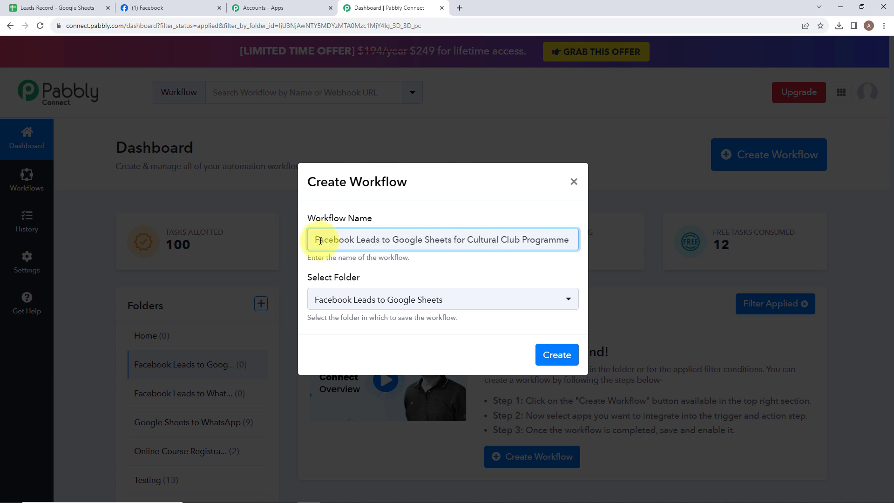
{"action": "left_click_drag", "start_coordinate": [319, 239], "coordinate": [555, 248]}
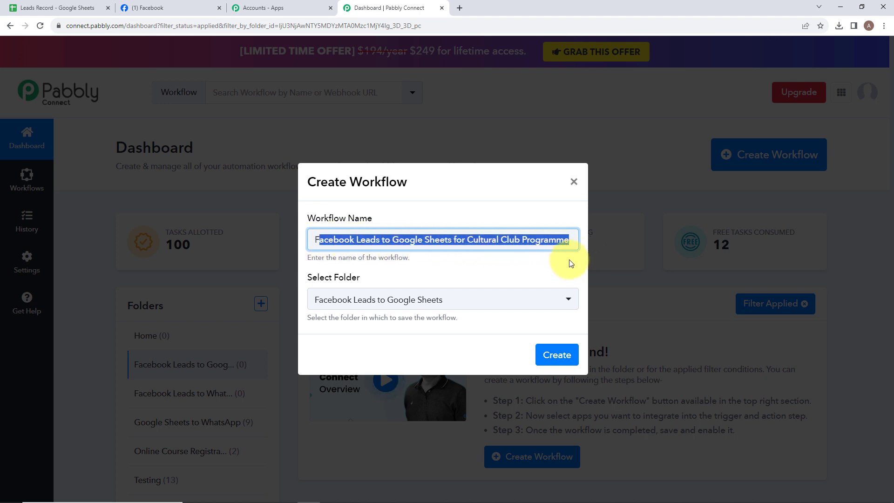
{"action": "left_click", "coordinate": [514, 265]}
{"action": "left_click", "coordinate": [341, 298]}
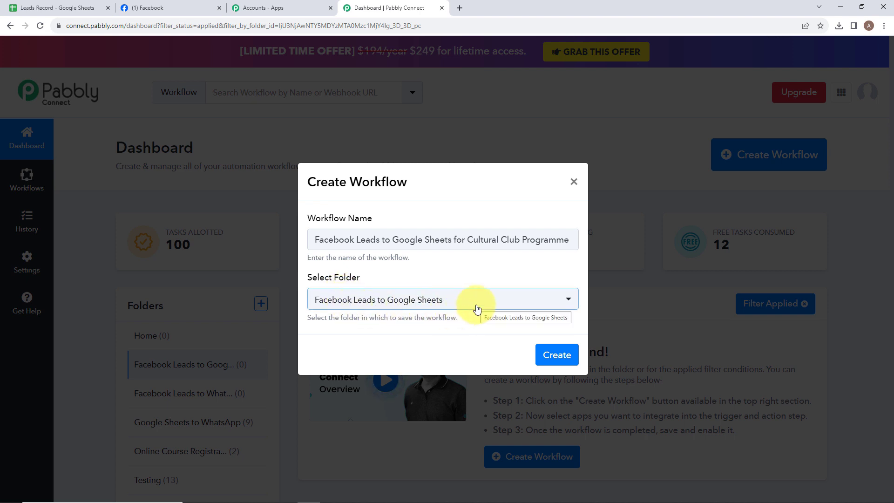
{"action": "left_click", "coordinate": [566, 303]}
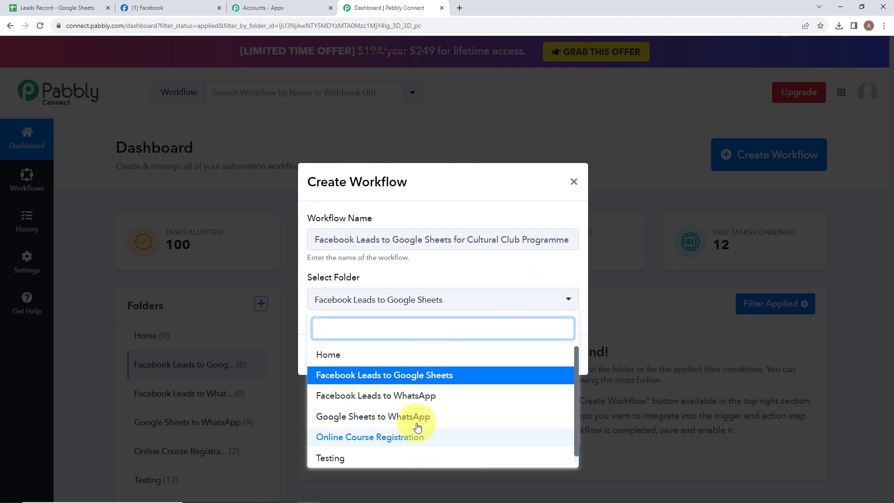
{"action": "left_click", "coordinate": [547, 300]}
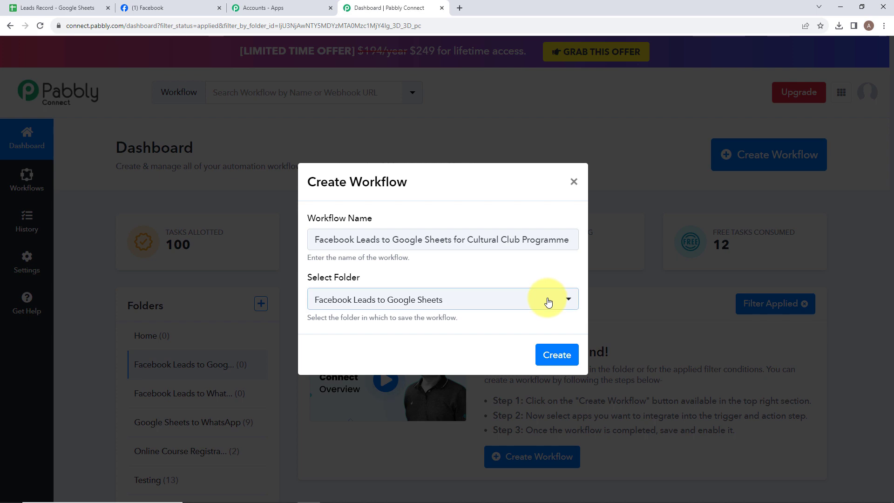
{"action": "left_click", "coordinate": [549, 355]}
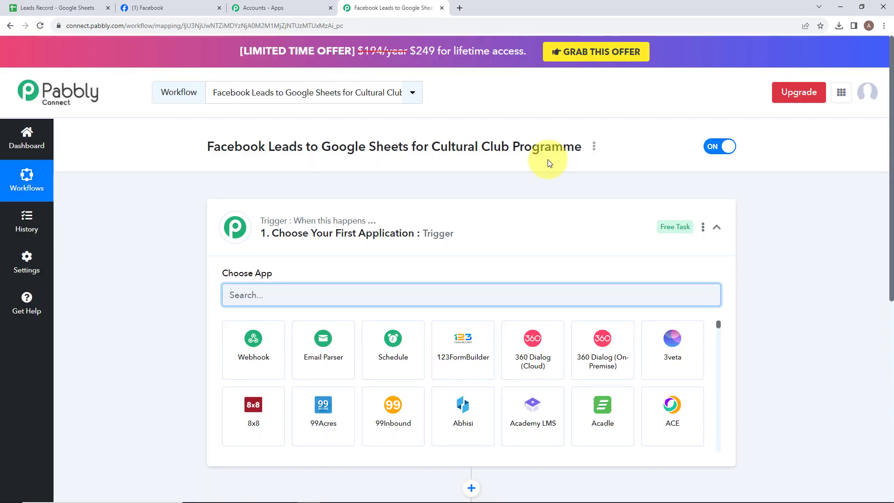
Step: Set Facebook Lead Ads as the trigger app by searching 'Face'
{"action": "left_click", "coordinate": [399, 224]}
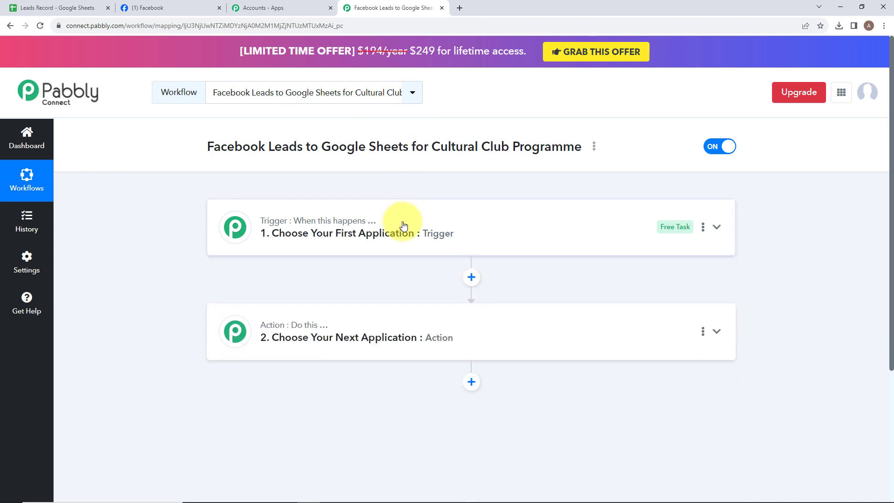
{"action": "mouse_move", "coordinate": [272, 333]}
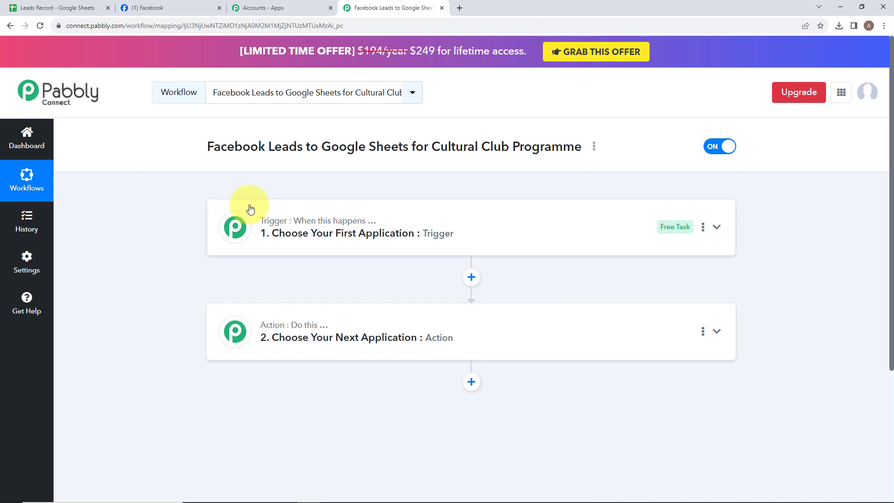
{"action": "left_click", "coordinate": [269, 248]}
{"action": "left_click", "coordinate": [304, 296]}
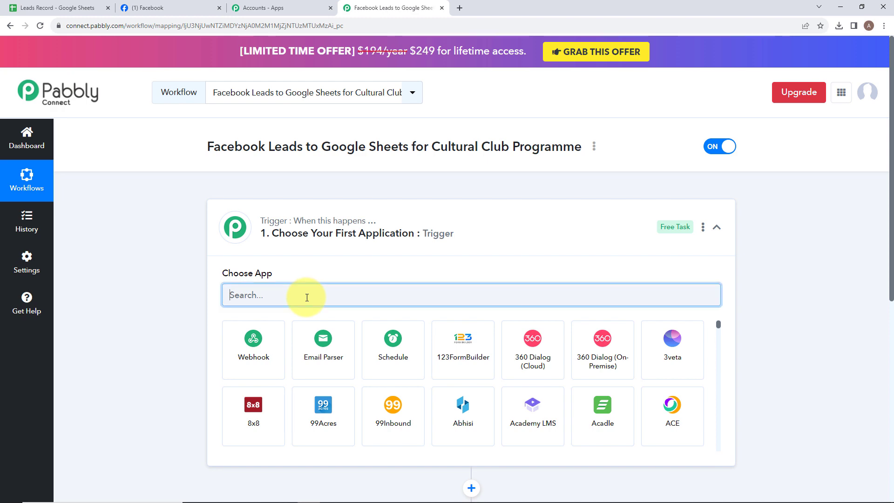
{"action": "type", "text": "Face"}
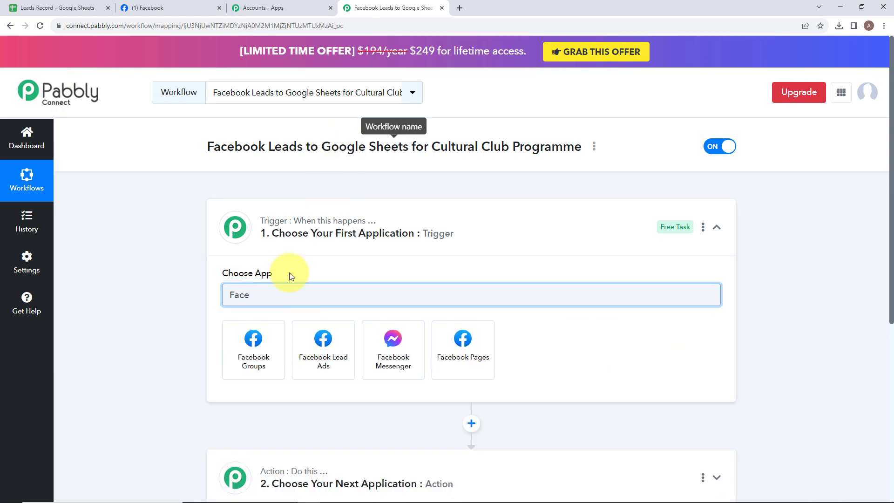
{"action": "left_click", "coordinate": [298, 356]}
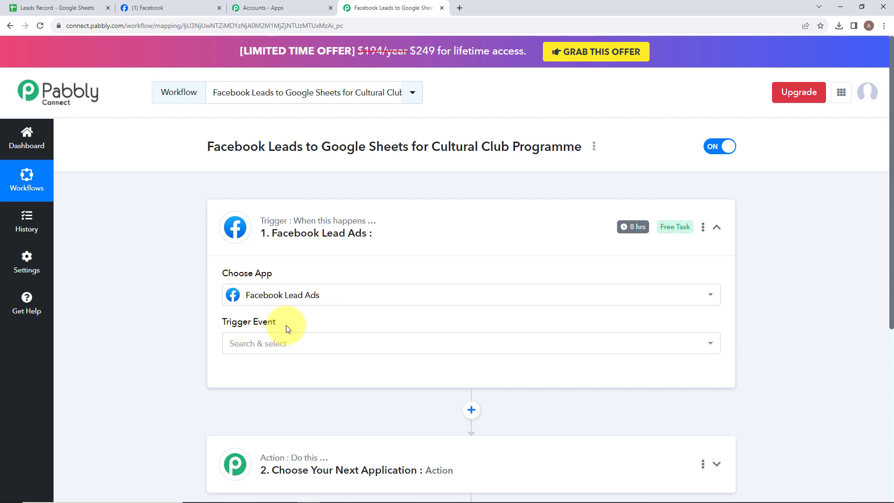
Step: Choose New Lead (Instant) as the trigger event and start connecting an account
{"action": "left_click", "coordinate": [290, 350]}
{"action": "scroll", "coordinate": [279, 371], "scroll_direction": "down", "scroll_amount": 1}
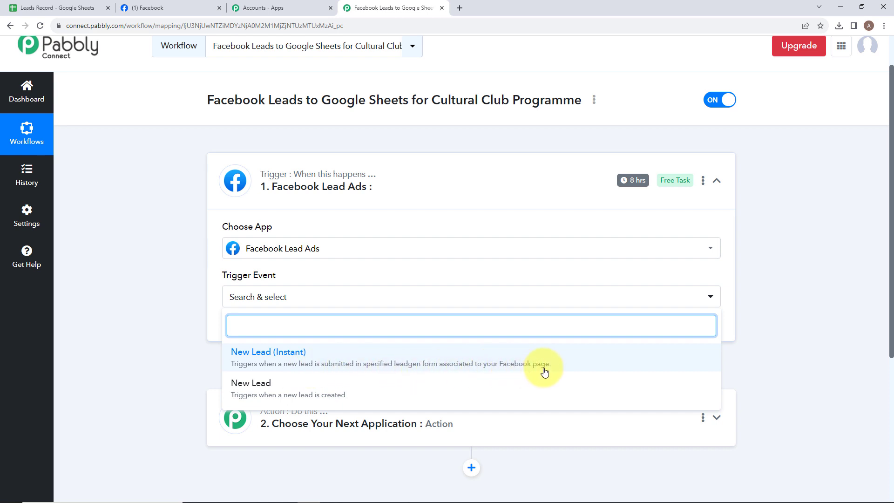
{"action": "left_click", "coordinate": [364, 350]}
{"action": "left_click", "coordinate": [249, 326]}
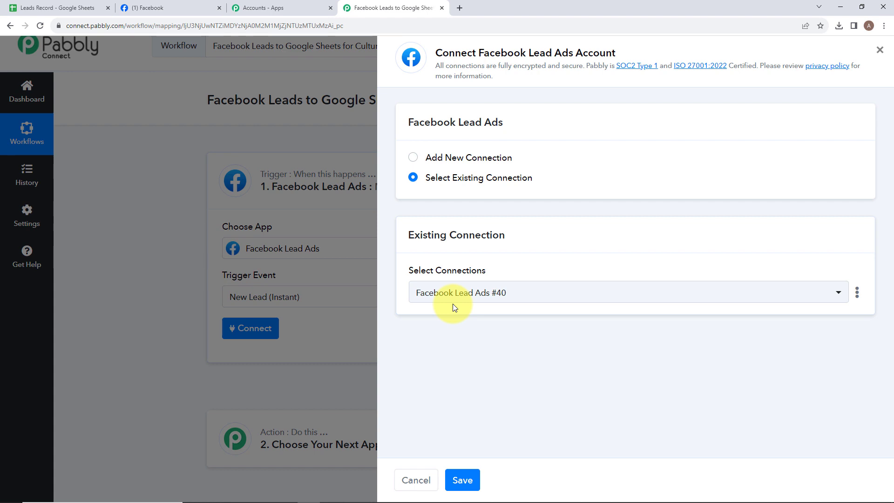
Step: Add a new Facebook Lead Ads connection authorized with the signed-in Facebook account
{"action": "left_click", "coordinate": [414, 158]}
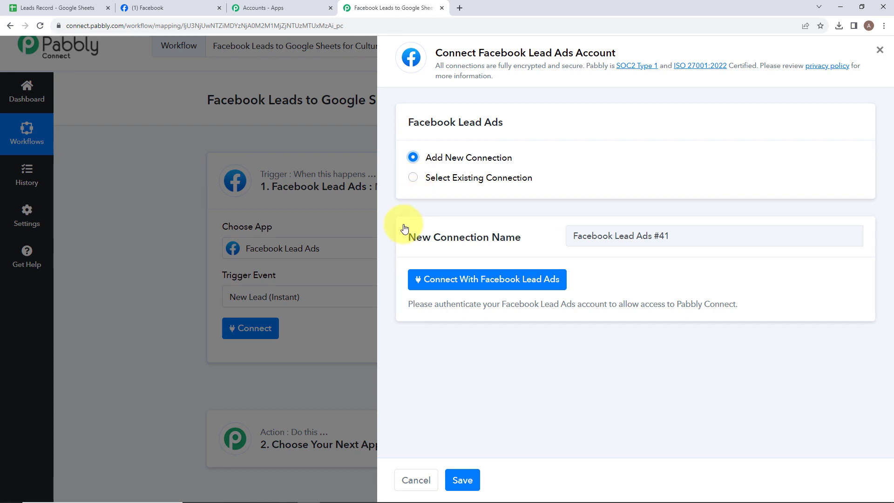
{"action": "left_click", "coordinate": [432, 280]}
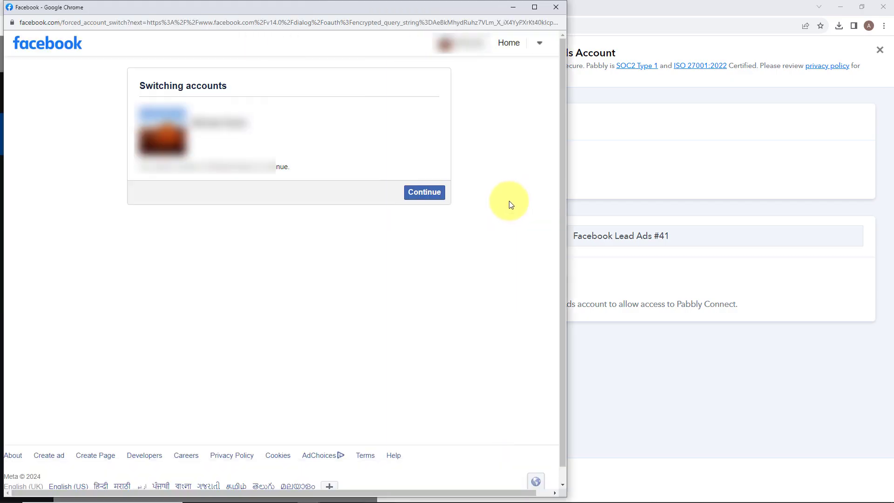
{"action": "left_click", "coordinate": [433, 192]}
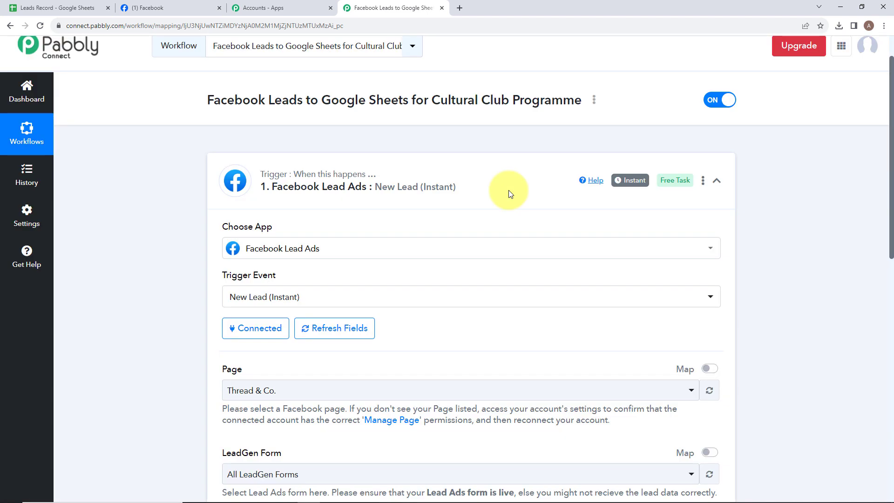
Step: Set the trigger's page to Twilight Tunes Club and LeadGen Form to Cultural Club Form
{"action": "scroll", "coordinate": [479, 234], "scroll_direction": "down", "scroll_amount": 2}
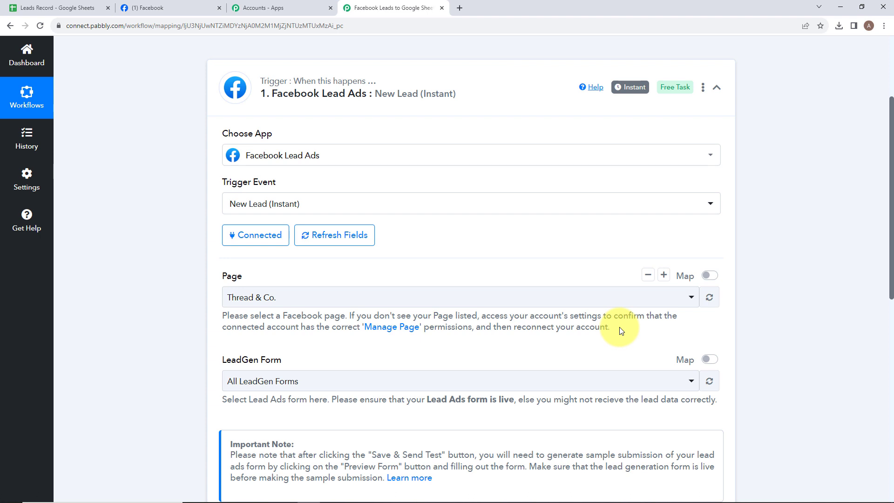
{"action": "left_click", "coordinate": [514, 302]}
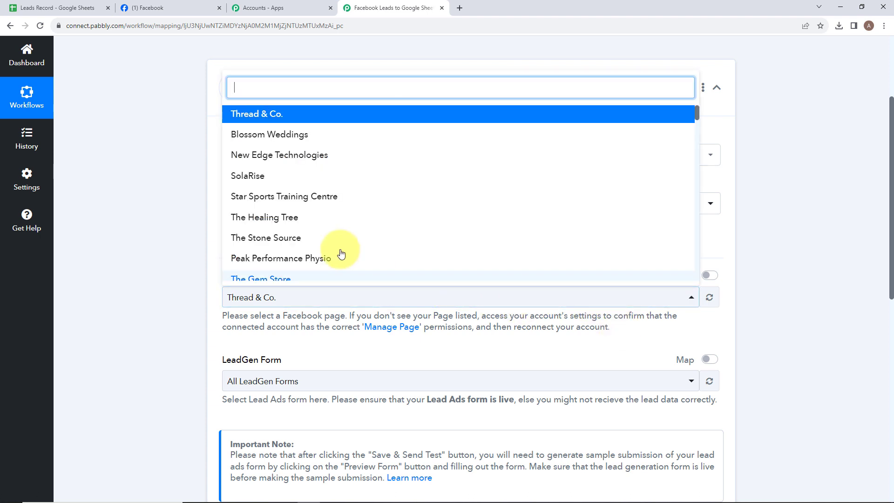
{"action": "scroll", "coordinate": [326, 242], "scroll_direction": "down", "scroll_amount": 5}
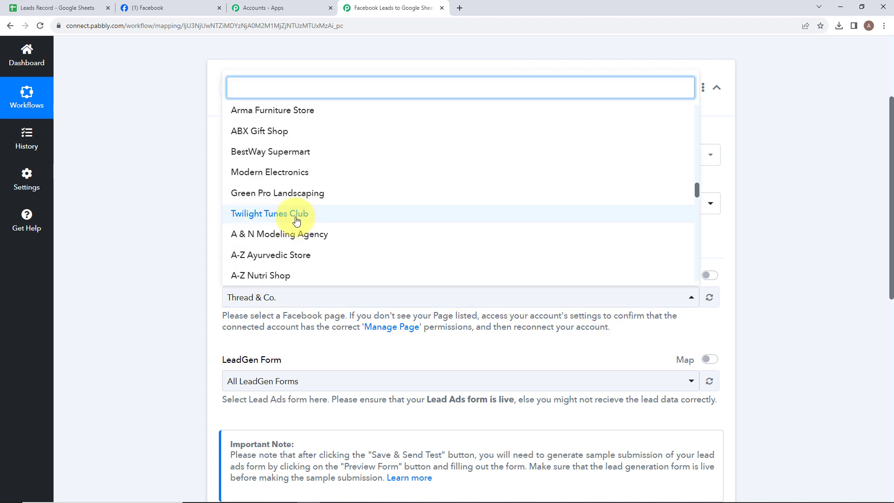
{"action": "left_click", "coordinate": [297, 220]}
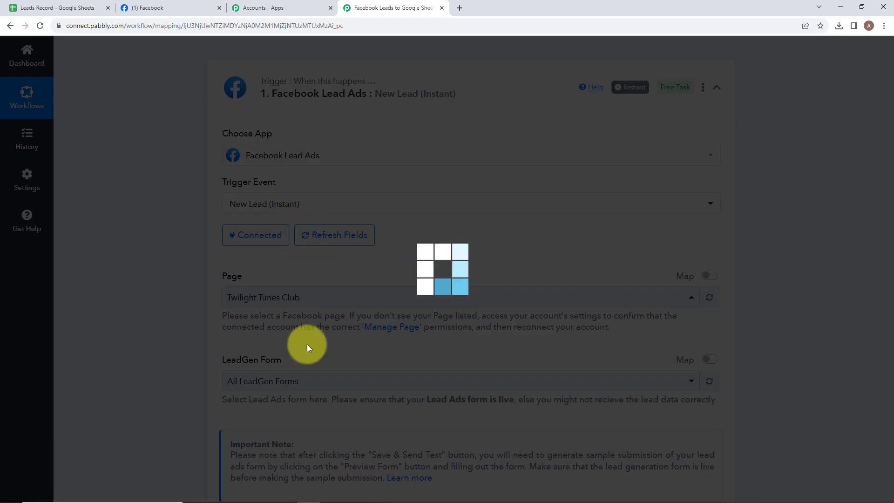
{"action": "scroll", "coordinate": [307, 348], "scroll_direction": "down", "scroll_amount": 1}
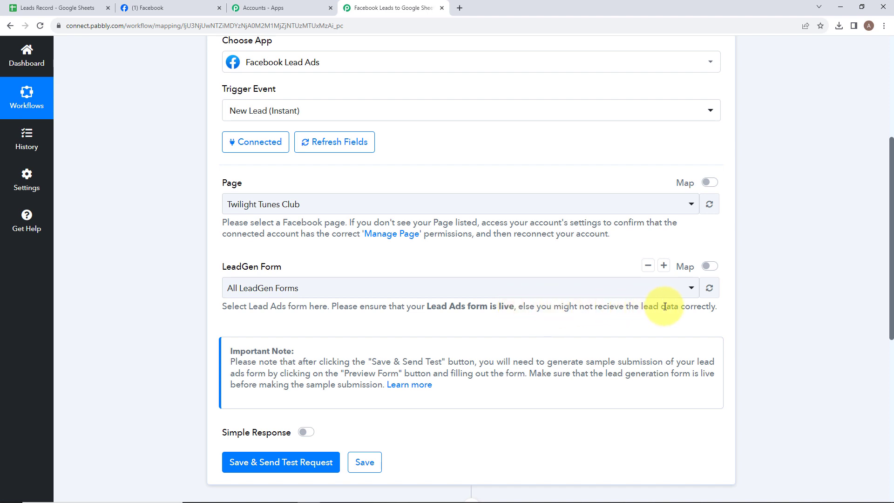
{"action": "left_click", "coordinate": [407, 293]}
{"action": "left_click", "coordinate": [318, 362]}
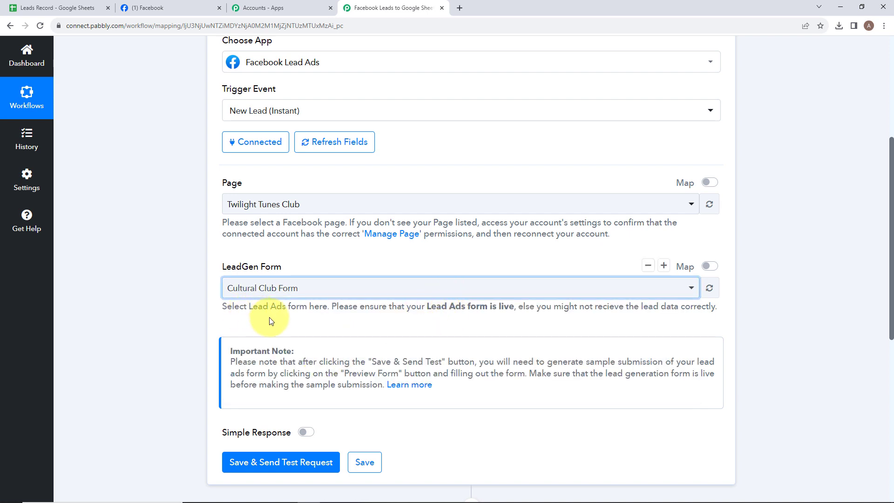
{"action": "scroll", "coordinate": [270, 321], "scroll_direction": "down", "scroll_amount": 1}
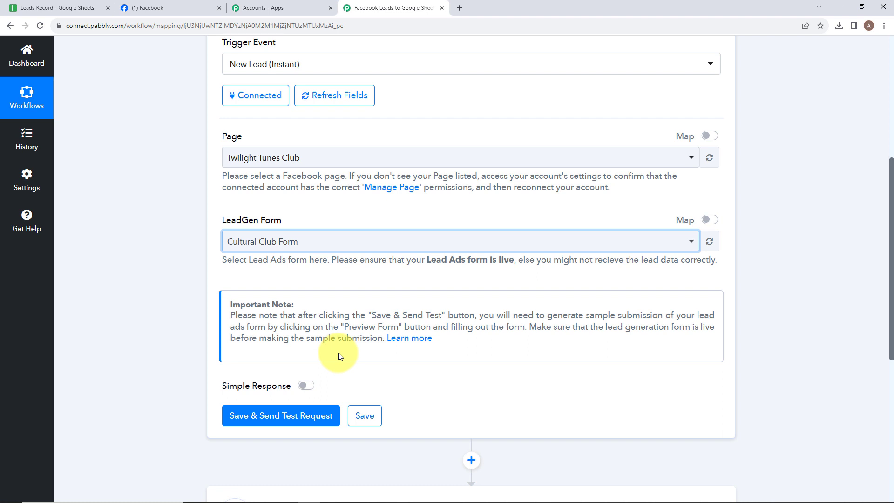
Step: Save the trigger and send a test request, leaving it waiting for a webhook response
{"action": "left_click", "coordinate": [304, 422]}
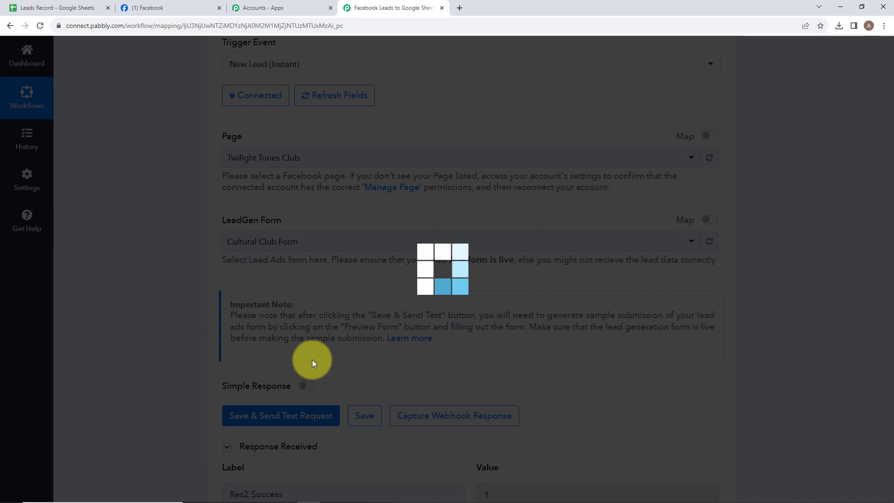
{"action": "scroll", "coordinate": [312, 359], "scroll_direction": "down", "scroll_amount": 1}
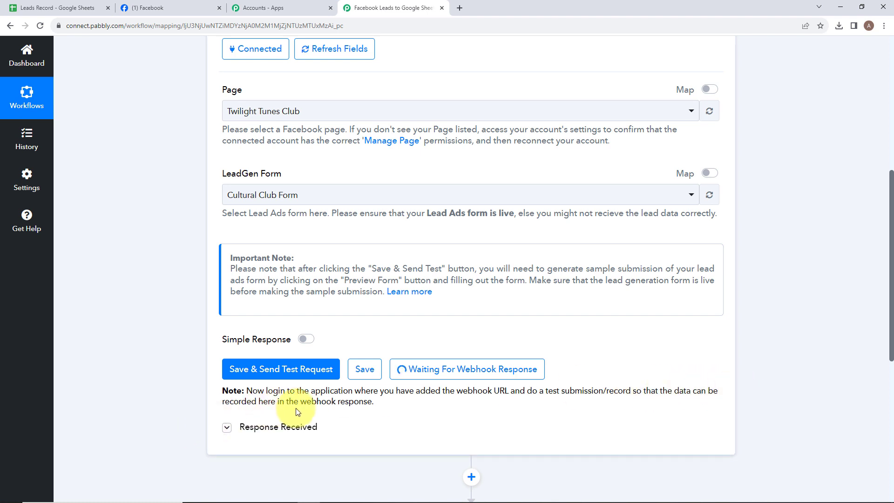
{"action": "scroll", "coordinate": [377, 348], "scroll_direction": "up", "scroll_amount": 1}
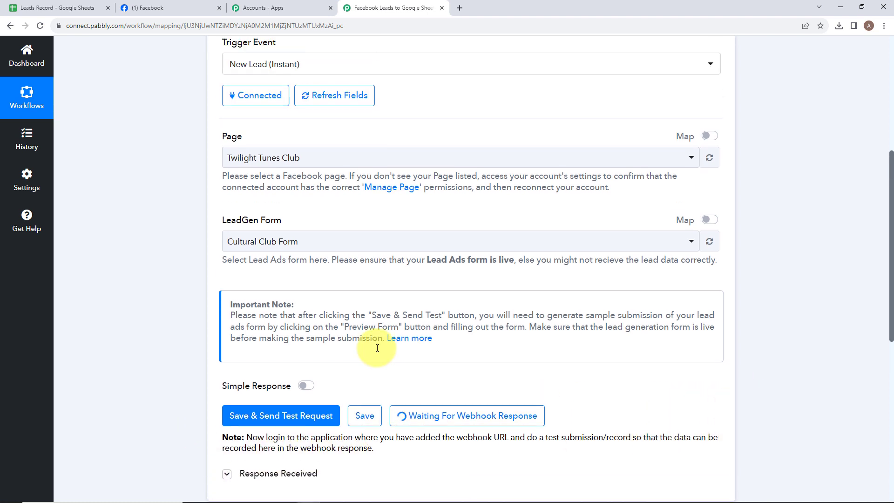
Step: Search the web for 'Meta' in a new browser tab
{"action": "left_click", "coordinate": [460, 8]}
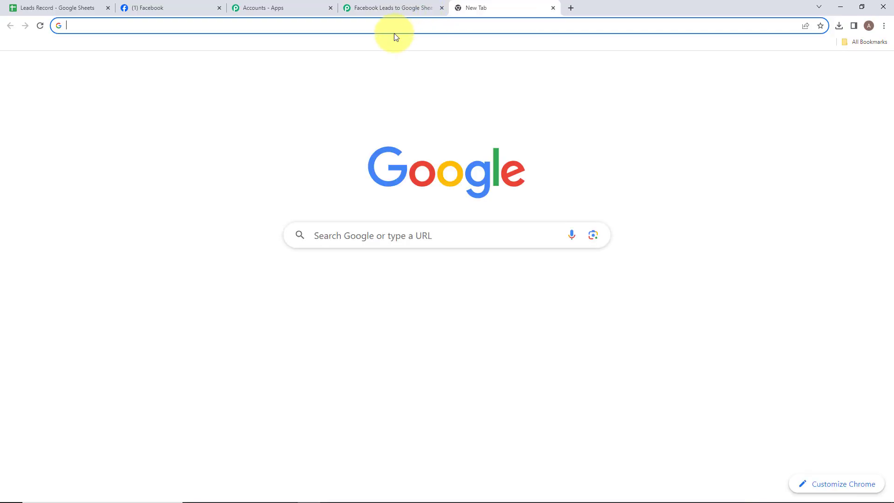
{"action": "left_click", "coordinate": [394, 27]}
{"action": "type", "text": "Meta"}
{"action": "key", "text": "Return"}
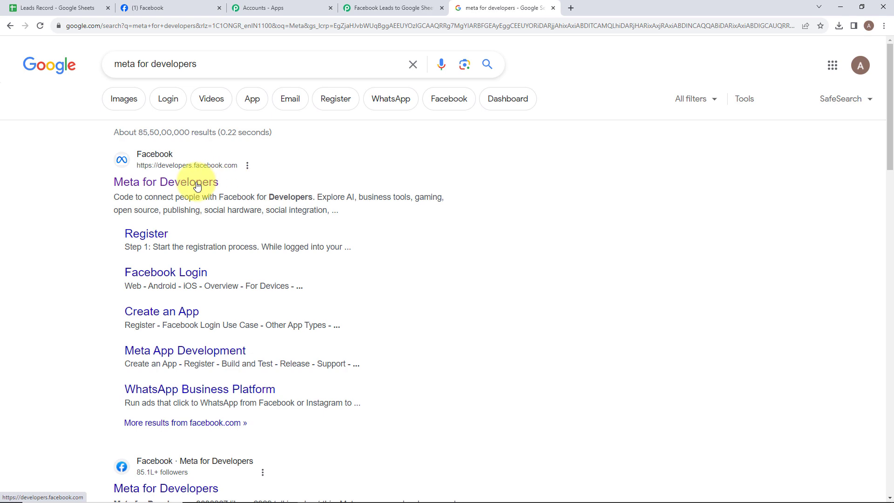
Step: Open Meta for Developers and go to its Tools page to find the Lead Ads Testing Tool
{"action": "left_click", "coordinate": [179, 187]}
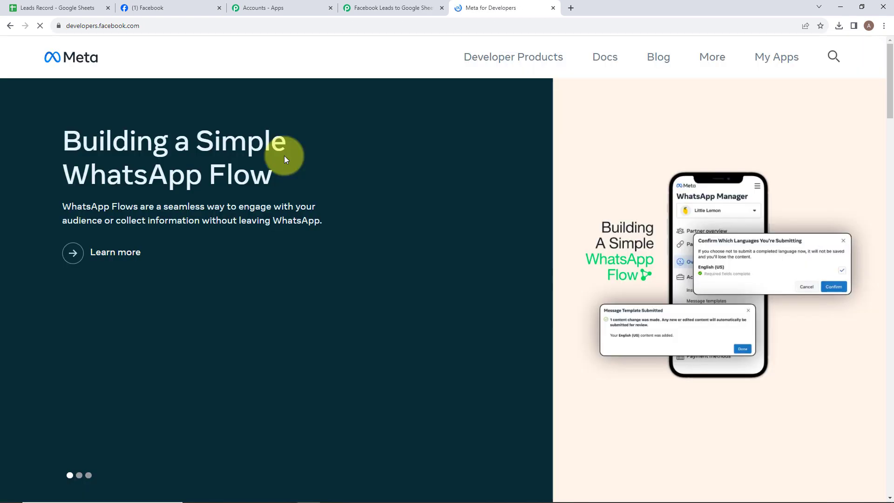
{"action": "left_click", "coordinate": [699, 59]}
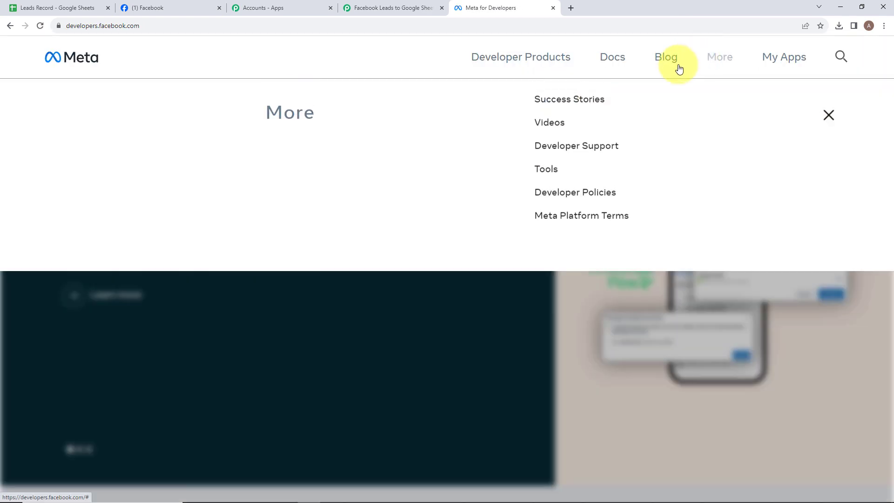
{"action": "left_click", "coordinate": [547, 189]}
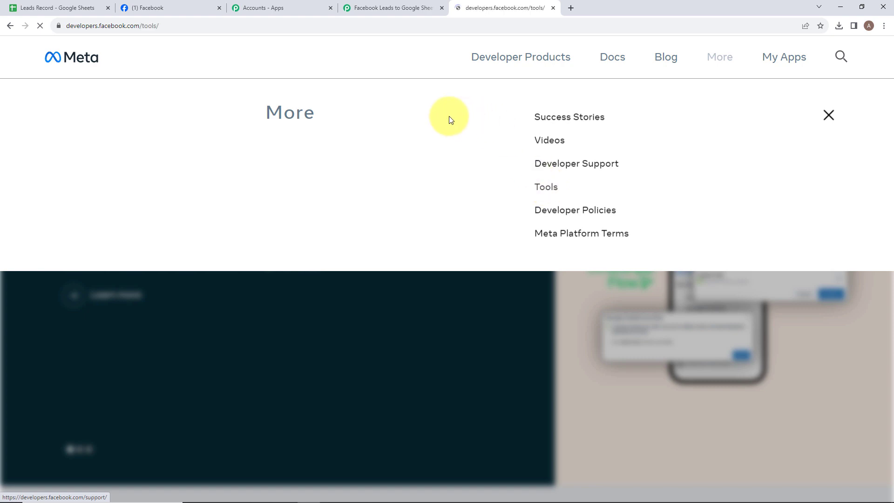
{"action": "scroll", "coordinate": [338, 240], "scroll_direction": "down", "scroll_amount": 1}
{"action": "scroll", "coordinate": [338, 239], "scroll_direction": "down", "scroll_amount": 3}
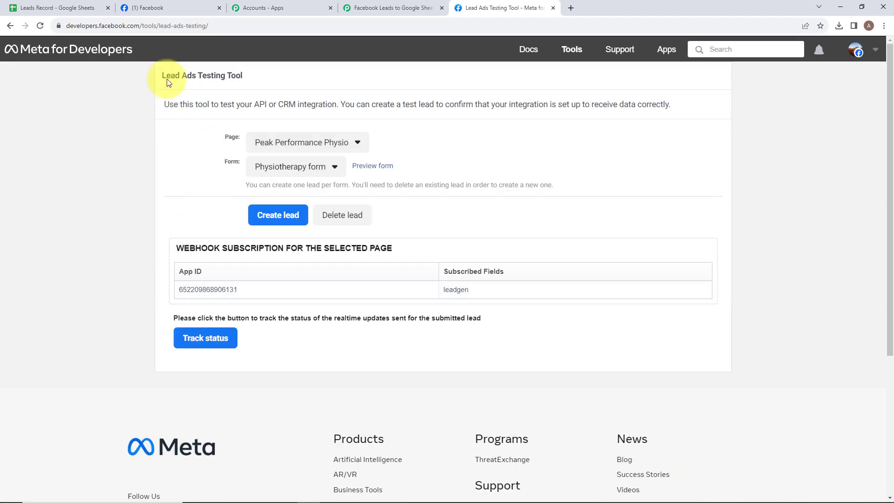
Step: Select the Twilight Tunes Club page in the Lead Ads Testing Tool
{"action": "left_click_drag", "start_coordinate": [159, 76], "coordinate": [236, 75]}
{"action": "left_click", "coordinate": [171, 121]}
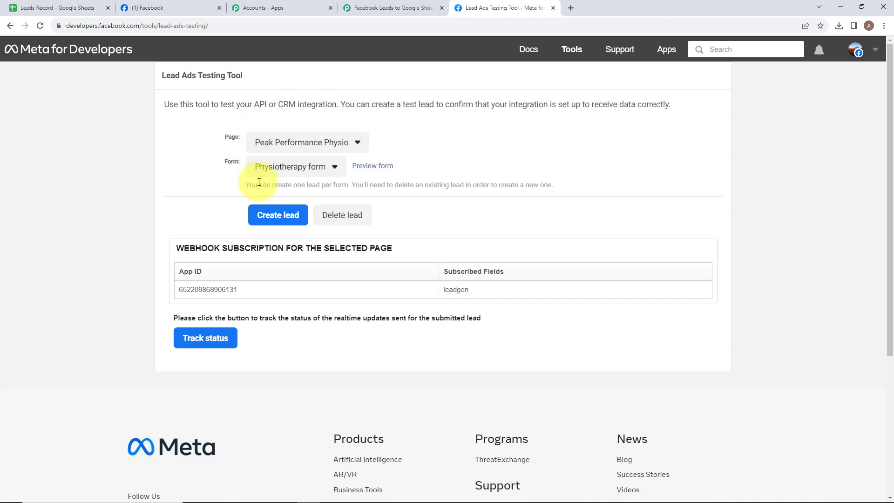
{"action": "left_click", "coordinate": [276, 145]}
{"action": "scroll", "coordinate": [321, 279], "scroll_direction": "down", "scroll_amount": 5}
{"action": "left_click", "coordinate": [300, 353]}
{"action": "scroll", "coordinate": [300, 353], "scroll_direction": "up", "scroll_amount": 3}
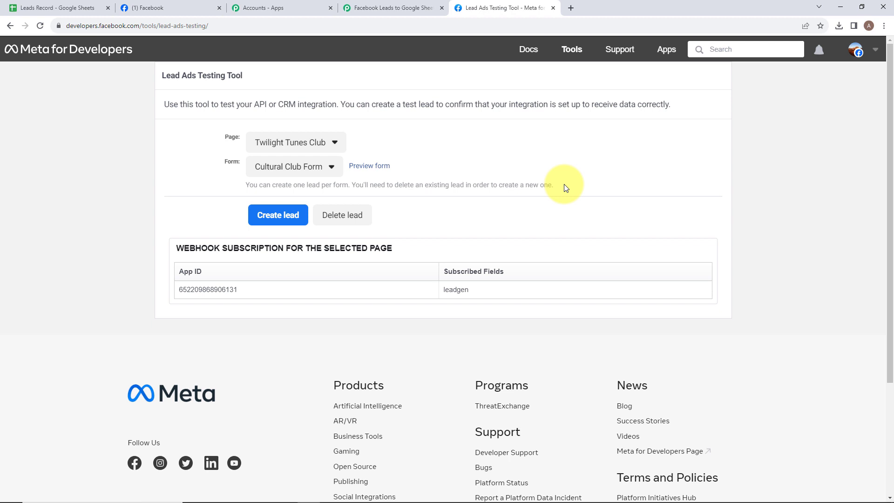
Step: Preview the Cultural Club Form, autofill name, email and phone, and submit the test lead
{"action": "left_click", "coordinate": [369, 167]}
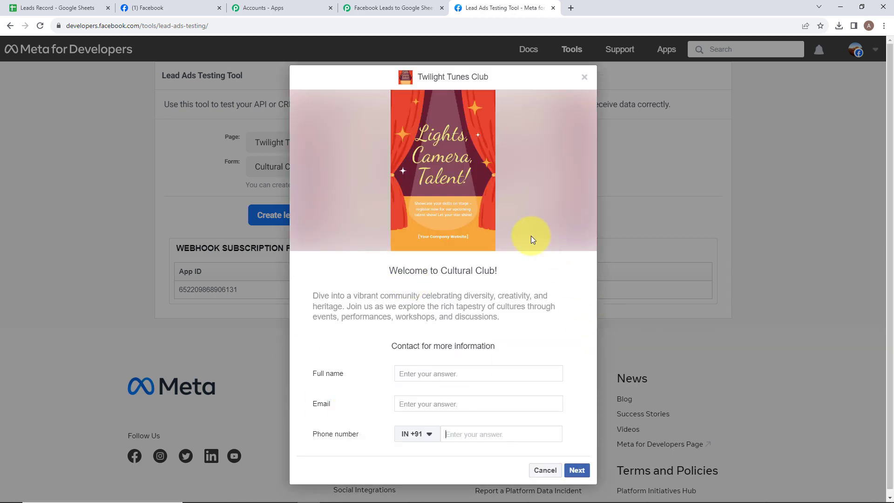
{"action": "left_click", "coordinate": [456, 372]}
{"action": "left_click", "coordinate": [455, 395]}
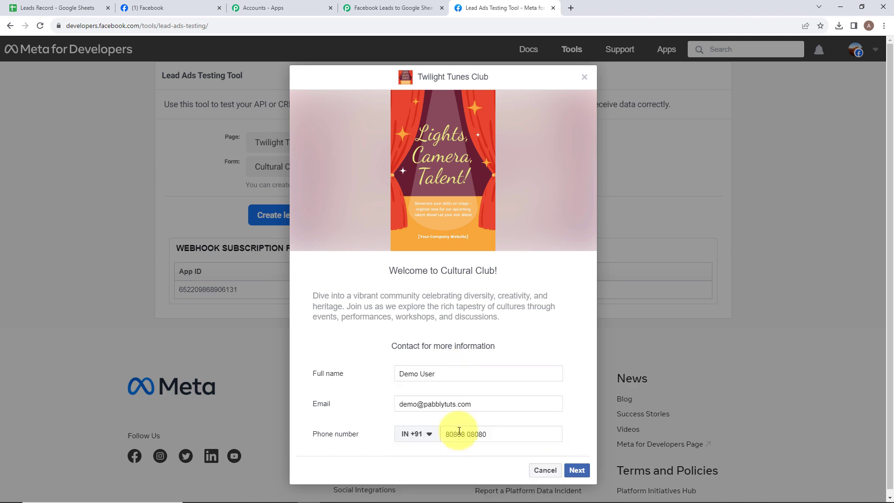
{"action": "left_click", "coordinate": [575, 470]}
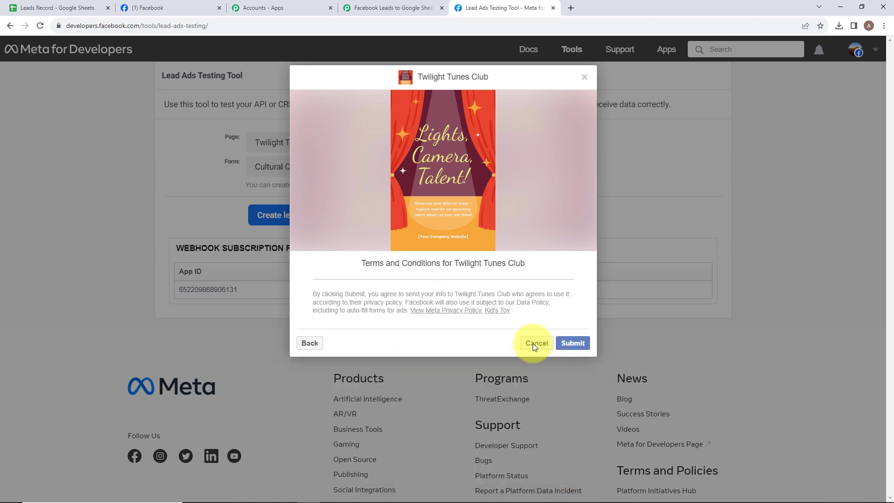
{"action": "left_click", "coordinate": [580, 343]}
{"action": "left_click", "coordinate": [584, 77]}
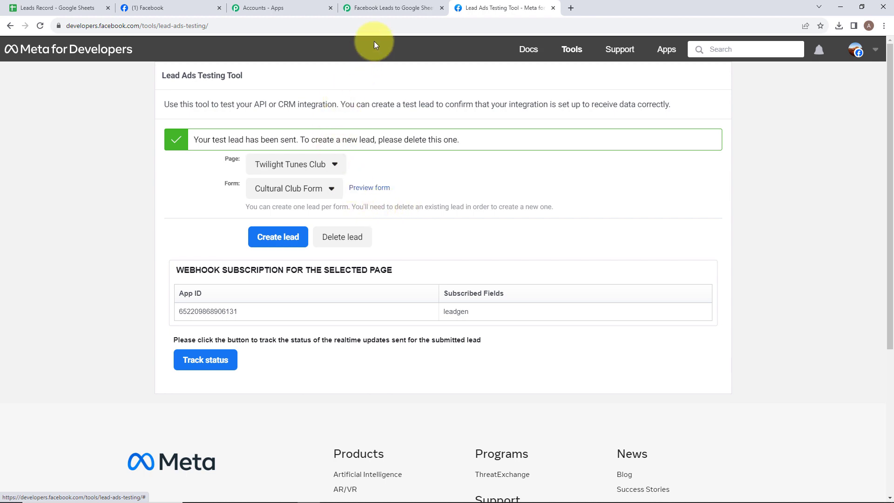
Step: Inspect the captured lead's full name, email and phone number in the Pabbly trigger response
{"action": "left_click", "coordinate": [389, 3]}
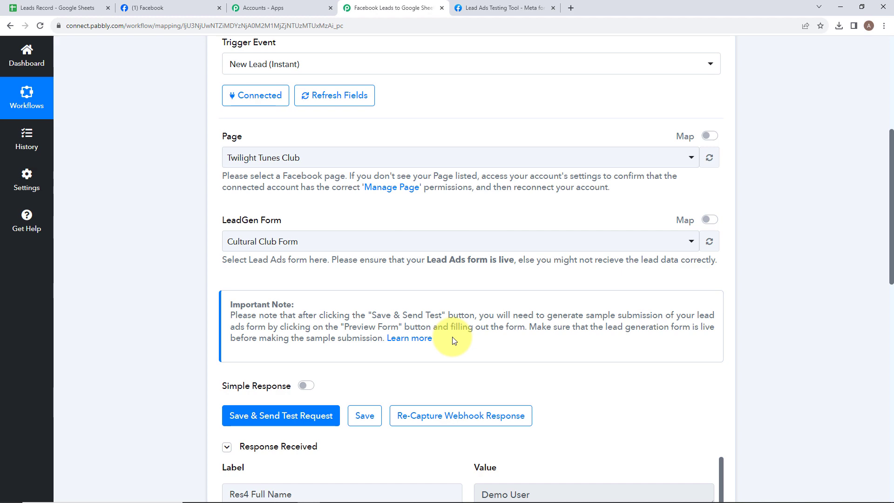
{"action": "scroll", "coordinate": [451, 337], "scroll_direction": "down", "scroll_amount": 3}
{"action": "scroll", "coordinate": [451, 342], "scroll_direction": "down", "scroll_amount": 5}
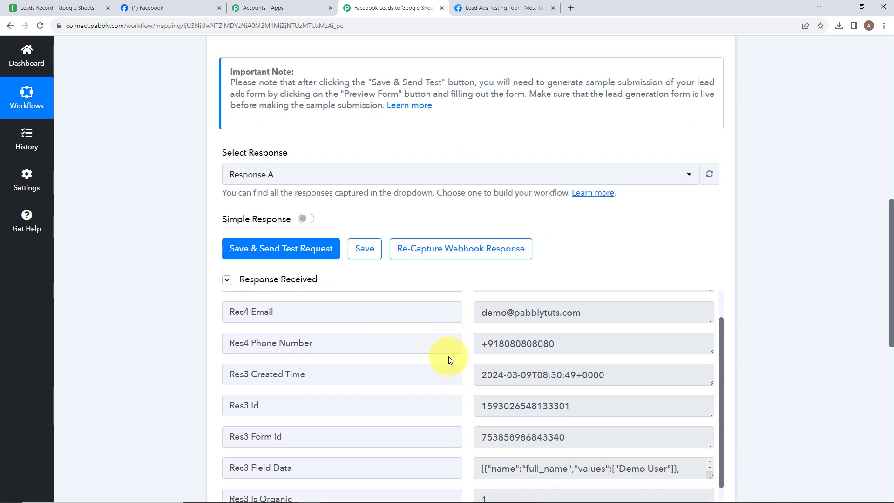
{"action": "scroll", "coordinate": [482, 327], "scroll_direction": "up", "scroll_amount": 2}
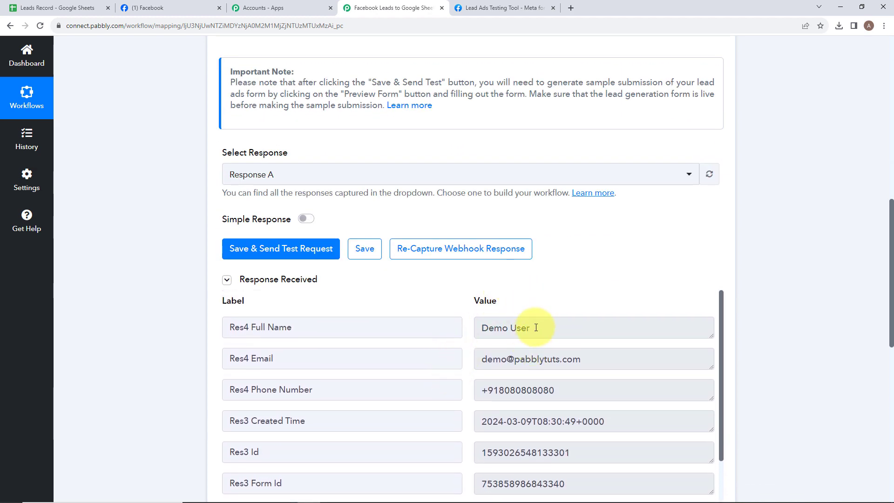
{"action": "left_click_drag", "start_coordinate": [536, 327], "coordinate": [478, 331]}
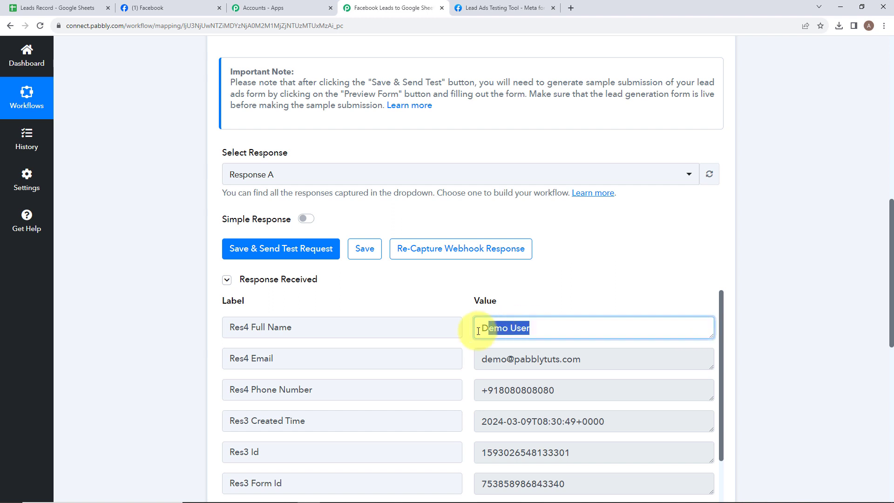
{"action": "left_click_drag", "start_coordinate": [588, 359], "coordinate": [433, 365]}
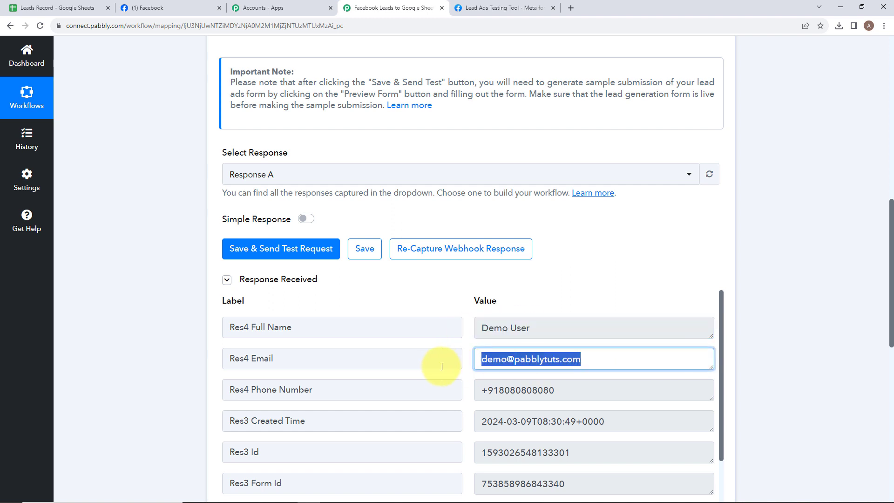
{"action": "left_click_drag", "start_coordinate": [575, 394], "coordinate": [459, 399]}
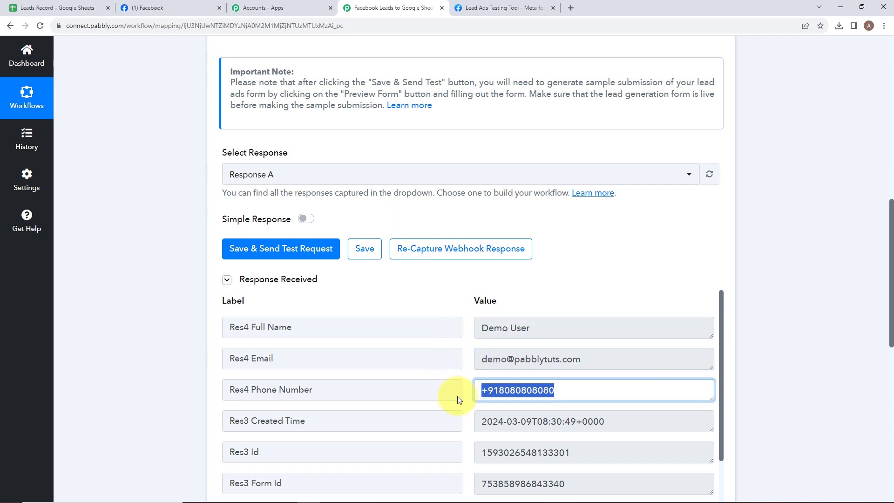
Step: Expand the workflow's action step and open its Choose App search
{"action": "scroll", "coordinate": [519, 373], "scroll_direction": "down", "scroll_amount": 4}
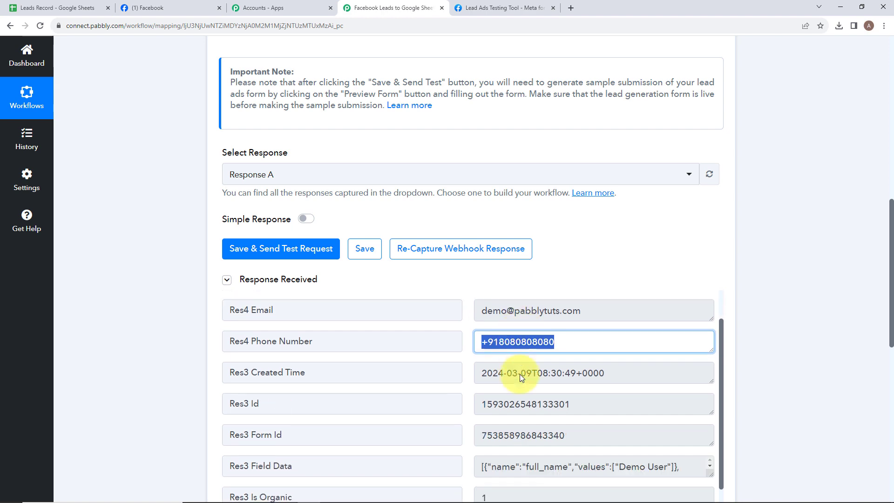
{"action": "scroll", "coordinate": [547, 234], "scroll_direction": "down", "scroll_amount": 4}
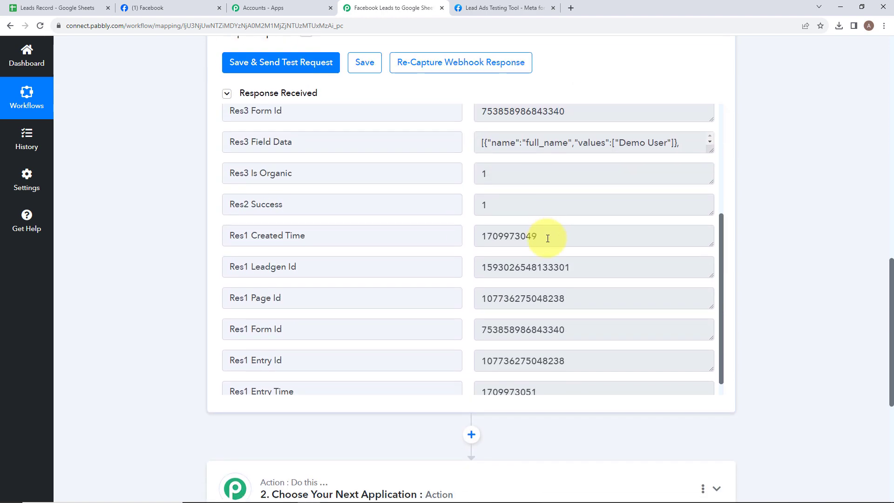
{"action": "scroll", "coordinate": [548, 238], "scroll_direction": "down", "scroll_amount": 1}
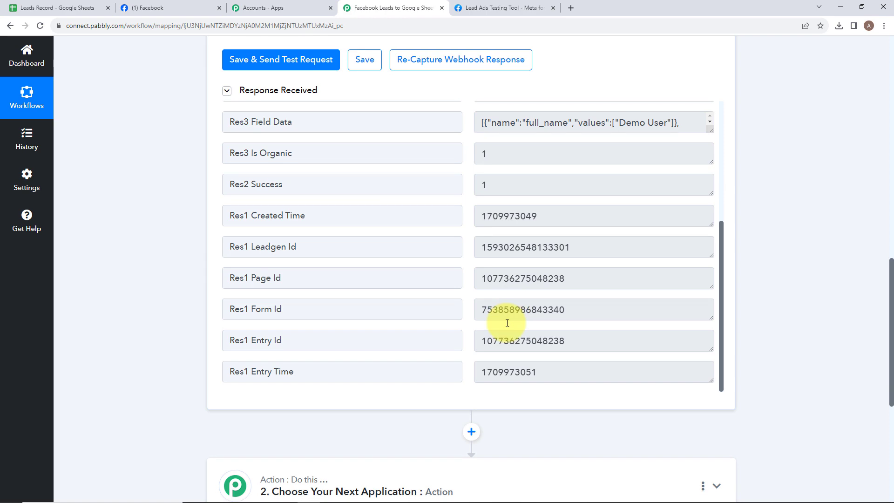
{"action": "scroll", "coordinate": [514, 379], "scroll_direction": "down", "scroll_amount": 4}
{"action": "left_click", "coordinate": [504, 301]}
{"action": "scroll", "coordinate": [289, 242], "scroll_direction": "up", "scroll_amount": 3}
{"action": "left_click", "coordinate": [279, 239]}
Step: Set the action app to Google Sheets with the Add New Row event
{"action": "type", "text": "Goo"}
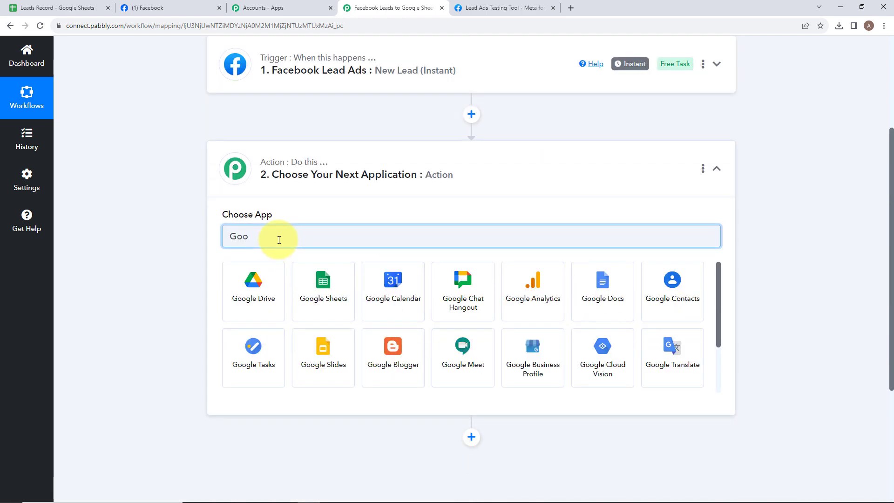
{"action": "left_click", "coordinate": [307, 286]}
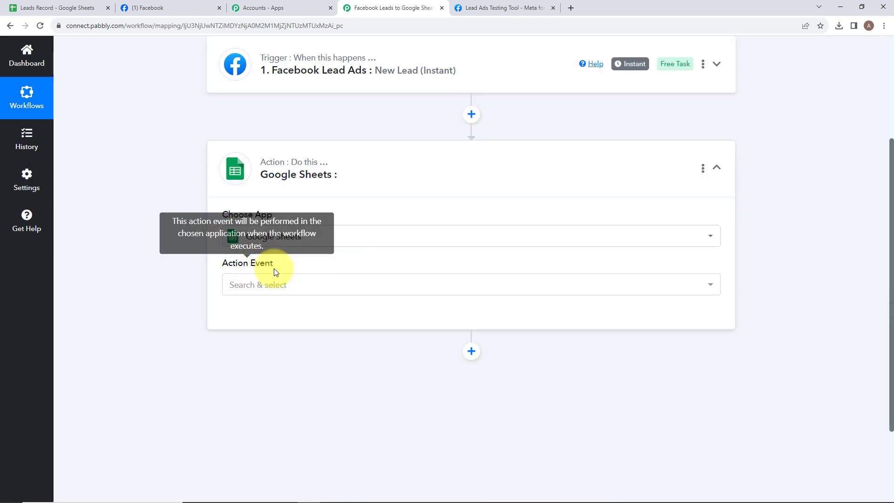
{"action": "left_click", "coordinate": [280, 286]}
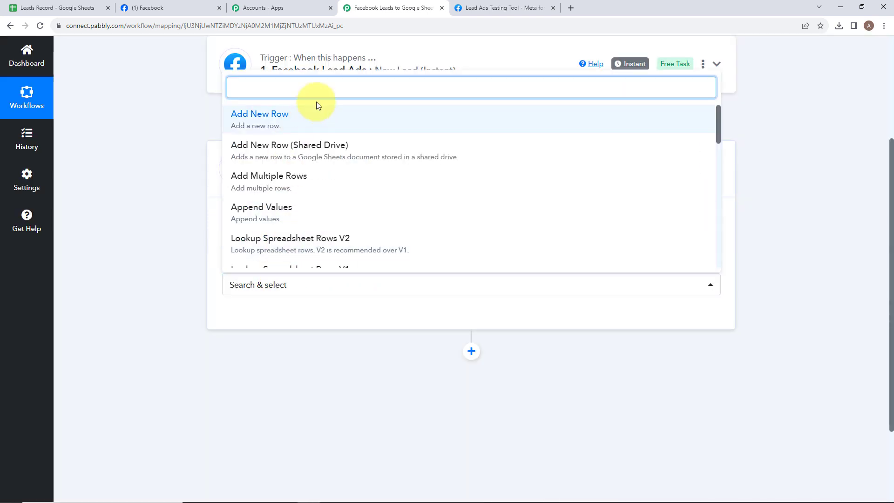
{"action": "scroll", "coordinate": [326, 196], "scroll_direction": "down", "scroll_amount": 3}
{"action": "scroll", "coordinate": [325, 201], "scroll_direction": "down", "scroll_amount": 5}
{"action": "scroll", "coordinate": [325, 225], "scroll_direction": "up", "scroll_amount": 10}
{"action": "scroll", "coordinate": [334, 179], "scroll_direction": "up", "scroll_amount": 3}
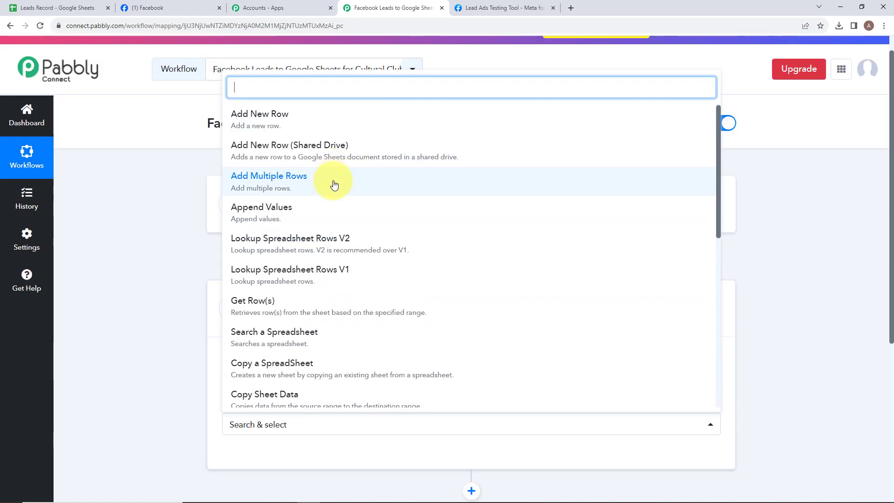
{"action": "left_click", "coordinate": [309, 121]}
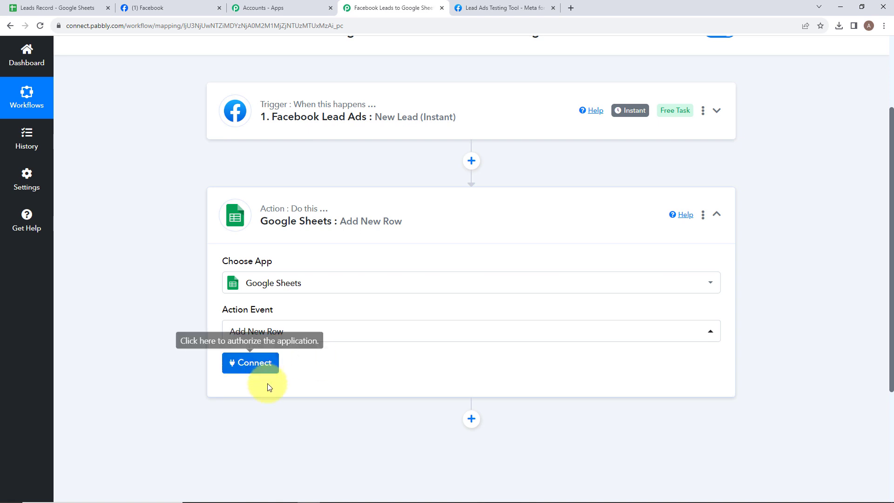
Step: Add a new Google Sheets connection by signing in with Google and allowing access
{"action": "left_click", "coordinate": [242, 367]}
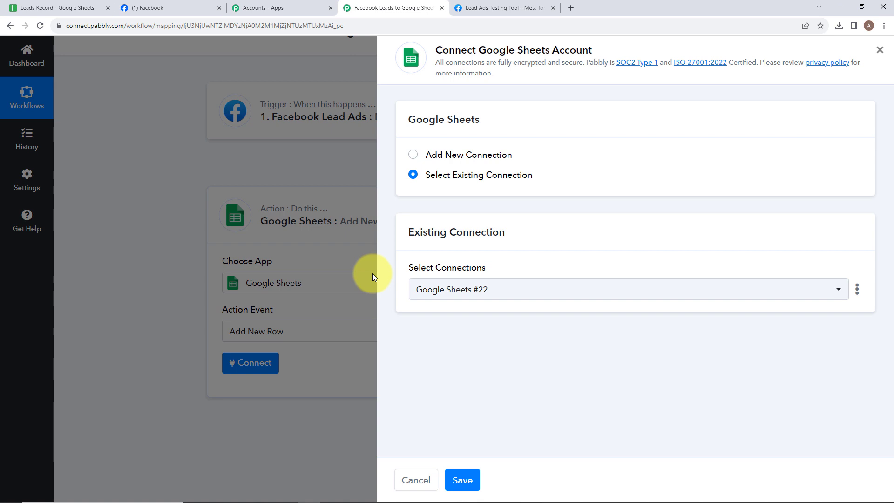
{"action": "left_click", "coordinate": [413, 157]}
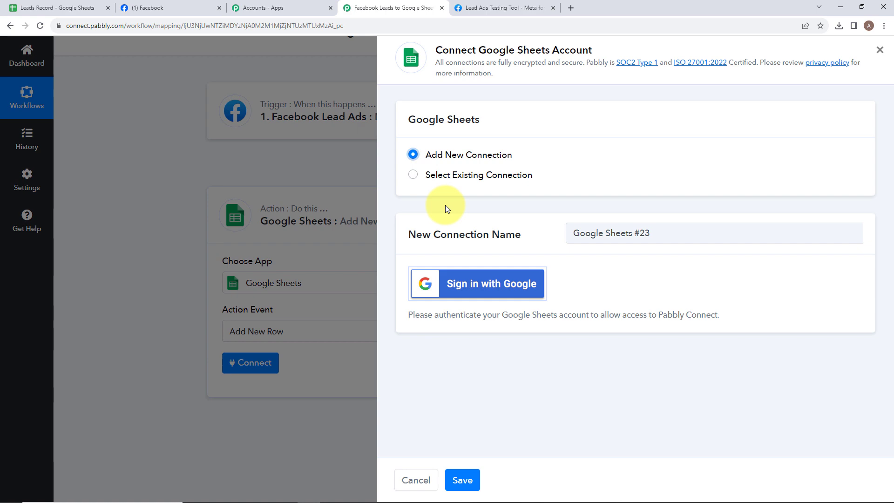
{"action": "left_click", "coordinate": [464, 289]}
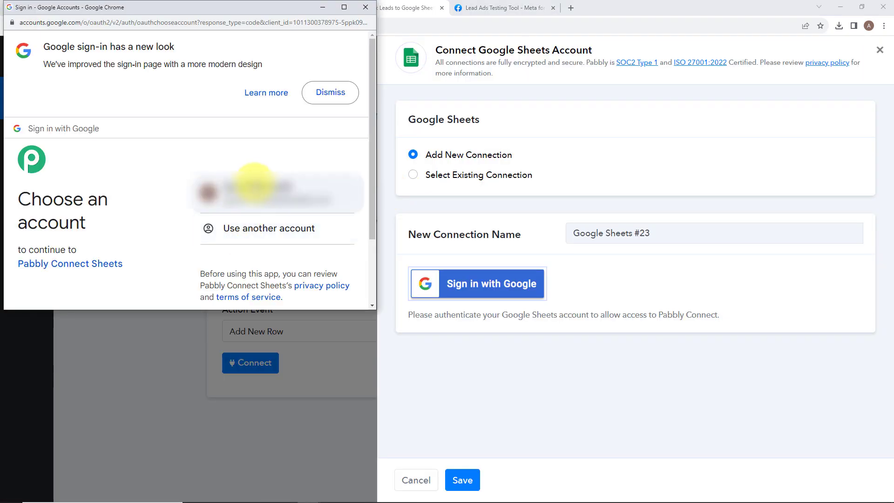
{"action": "left_click", "coordinate": [253, 189]}
{"action": "scroll", "coordinate": [312, 233], "scroll_direction": "down", "scroll_amount": 2}
{"action": "left_click", "coordinate": [311, 237]}
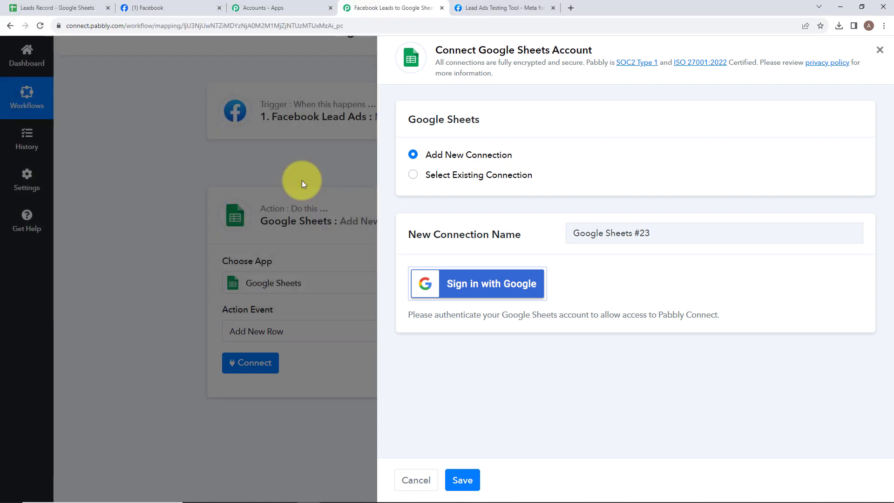
{"action": "key", "text": "Return"}
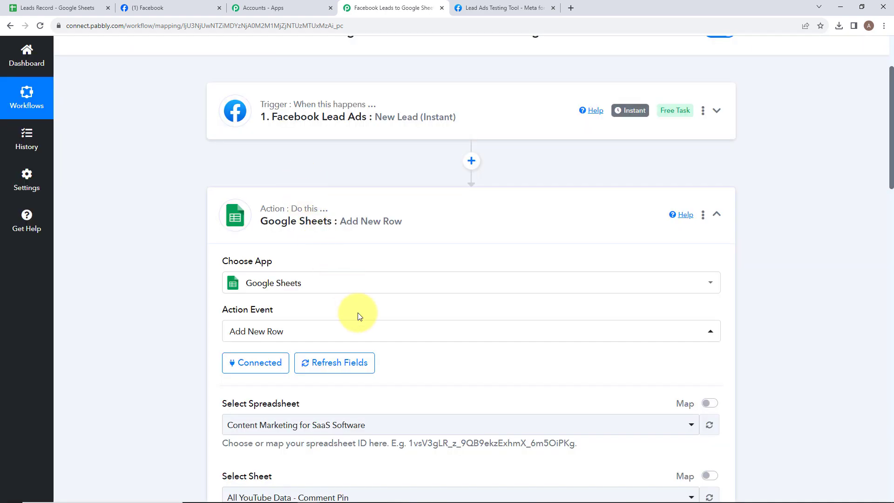
Step: Select the Leads Record spreadsheet for the action
{"action": "scroll", "coordinate": [359, 311], "scroll_direction": "down", "scroll_amount": 2}
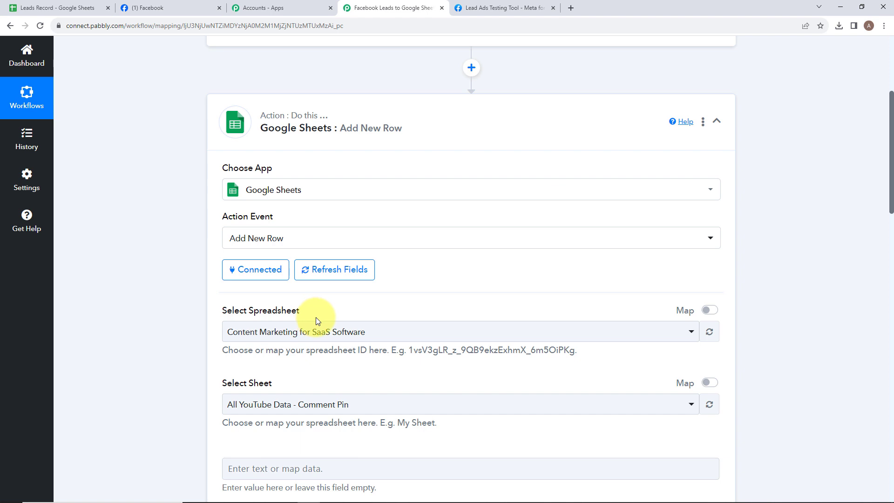
{"action": "left_click", "coordinate": [394, 342]}
{"action": "left_click", "coordinate": [291, 413]}
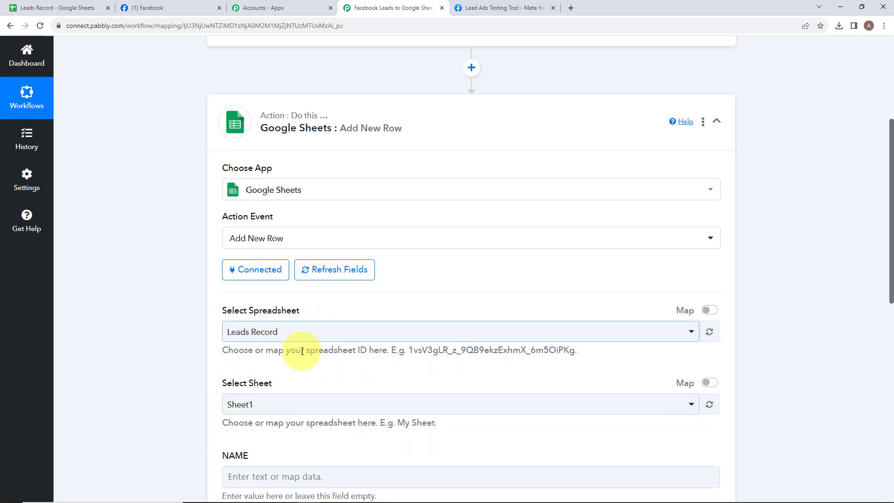
Step: Compare the Leads Record sheet's A2–C2 sample name, email and phone with the workflow's fields
{"action": "left_click", "coordinate": [28, 7]}
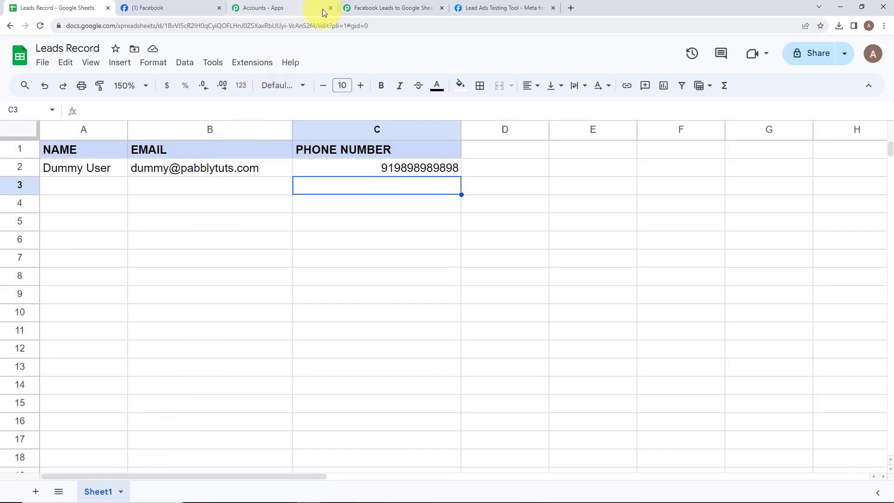
{"action": "left_click", "coordinate": [359, 6]}
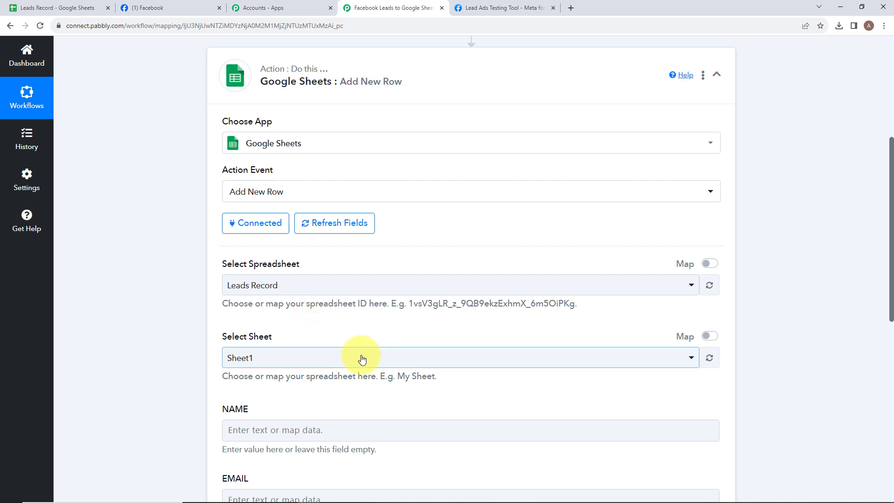
{"action": "left_click", "coordinate": [46, 7]}
{"action": "left_click", "coordinate": [106, 168]}
{"action": "left_click", "coordinate": [210, 168]}
{"action": "left_click", "coordinate": [394, 168]}
{"action": "left_click", "coordinate": [388, 7]}
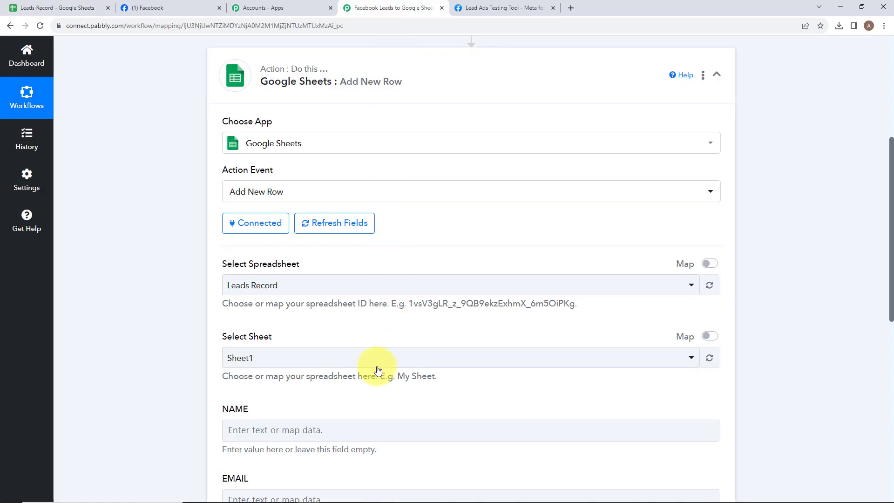
{"action": "scroll", "coordinate": [359, 391], "scroll_direction": "down", "scroll_amount": 3}
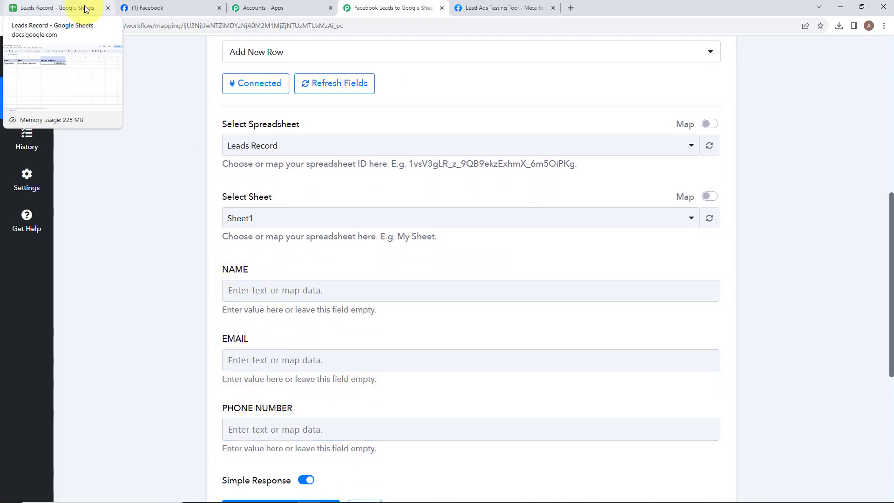
{"action": "left_click", "coordinate": [54, 9]}
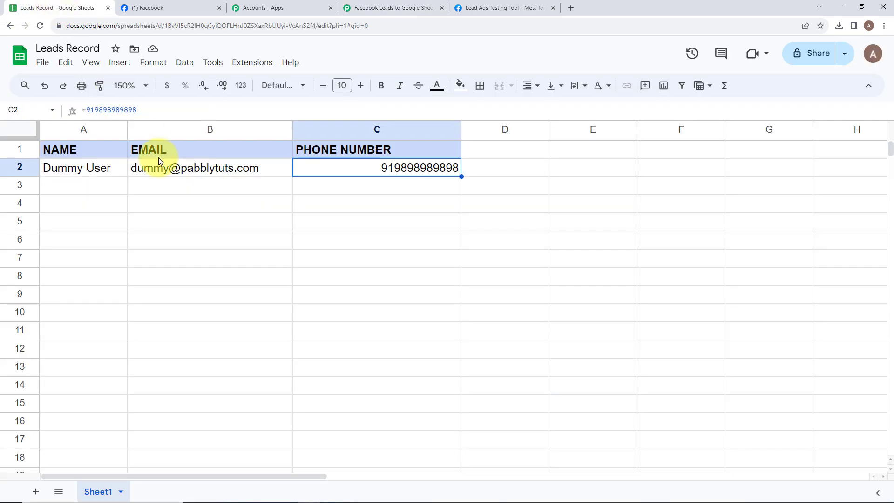
{"action": "left_click", "coordinate": [73, 170]}
{"action": "left_click", "coordinate": [193, 169]}
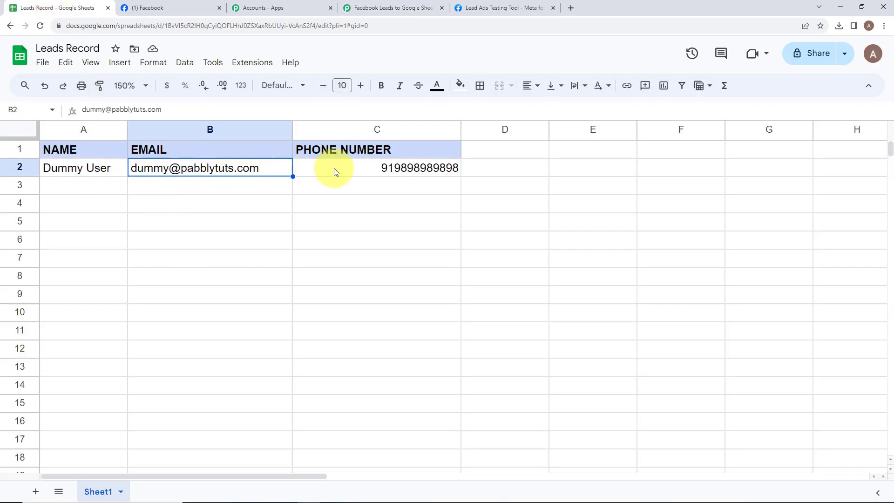
{"action": "left_click", "coordinate": [335, 170]}
{"action": "left_click", "coordinate": [393, 8]}
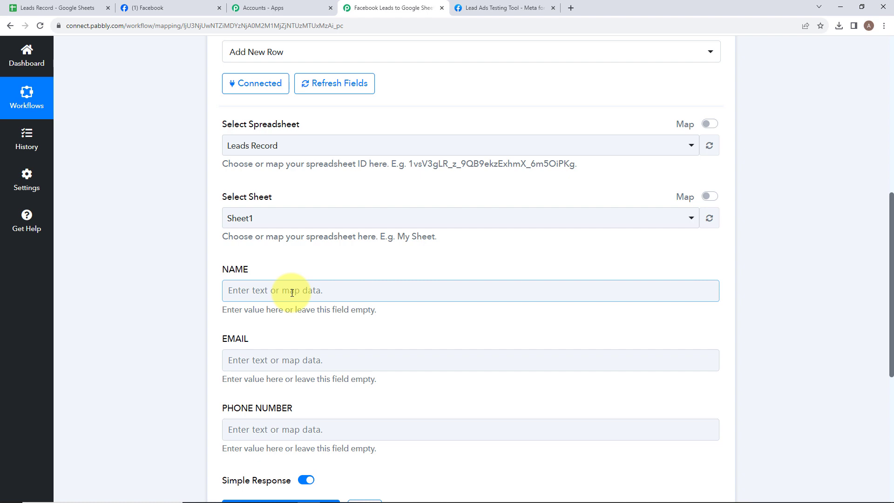
Step: Map the lead's Full Name into NAME and Email into EMAIL
{"action": "scroll", "coordinate": [312, 272], "scroll_direction": "down", "scroll_amount": 1}
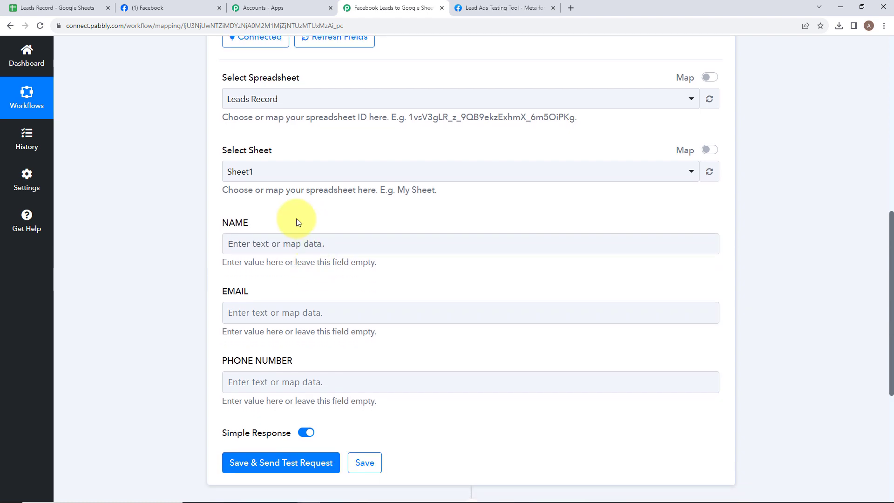
{"action": "left_click", "coordinate": [288, 245]}
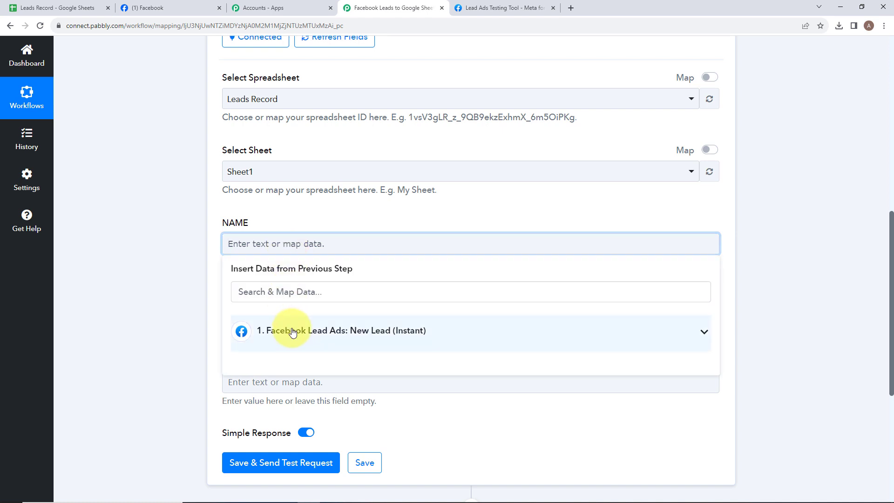
{"action": "left_click", "coordinate": [321, 330]}
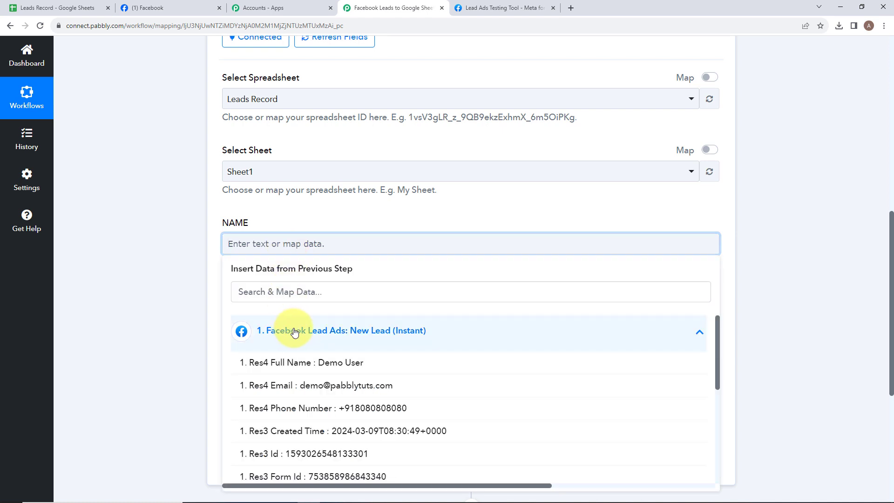
{"action": "left_click", "coordinate": [326, 364]}
{"action": "left_click", "coordinate": [96, 323]}
{"action": "left_click", "coordinate": [235, 319]}
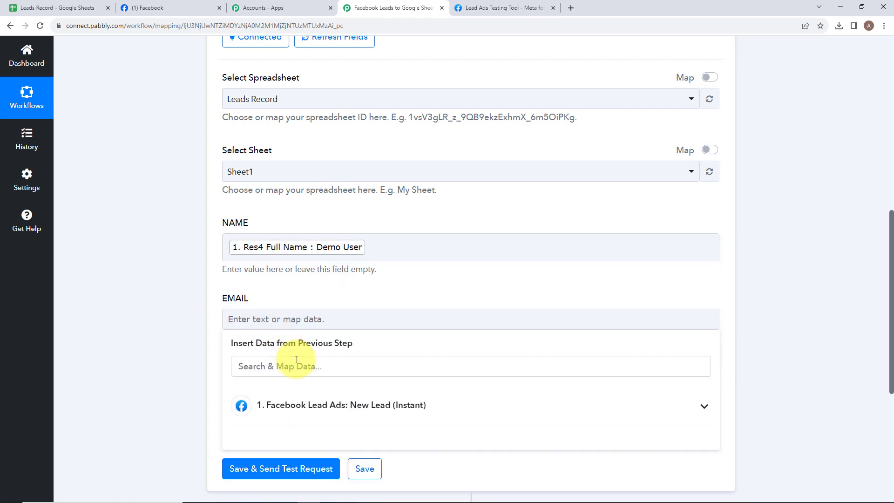
{"action": "left_click", "coordinate": [298, 406]}
{"action": "left_click", "coordinate": [254, 458]}
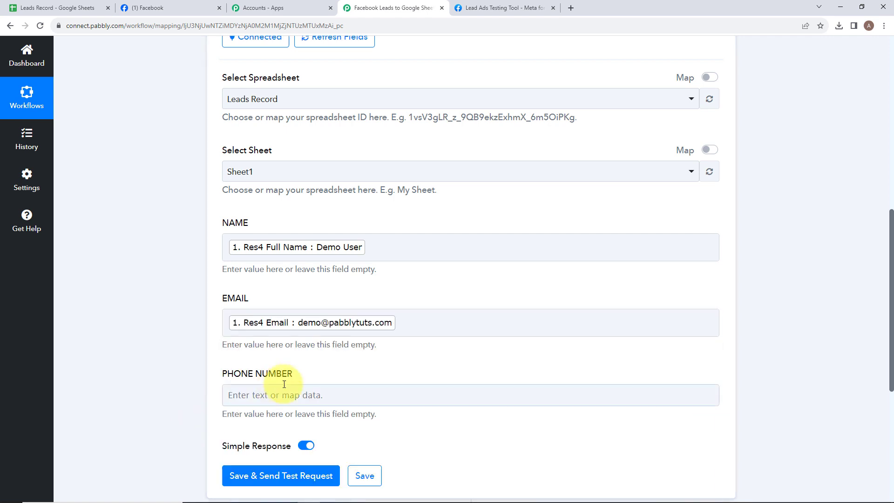
Step: Map the lead's Phone Number into PHONE NUMBER, then save and send a test request
{"action": "scroll", "coordinate": [312, 326], "scroll_direction": "down", "scroll_amount": 2}
{"action": "left_click", "coordinate": [309, 297]}
{"action": "left_click", "coordinate": [313, 393]}
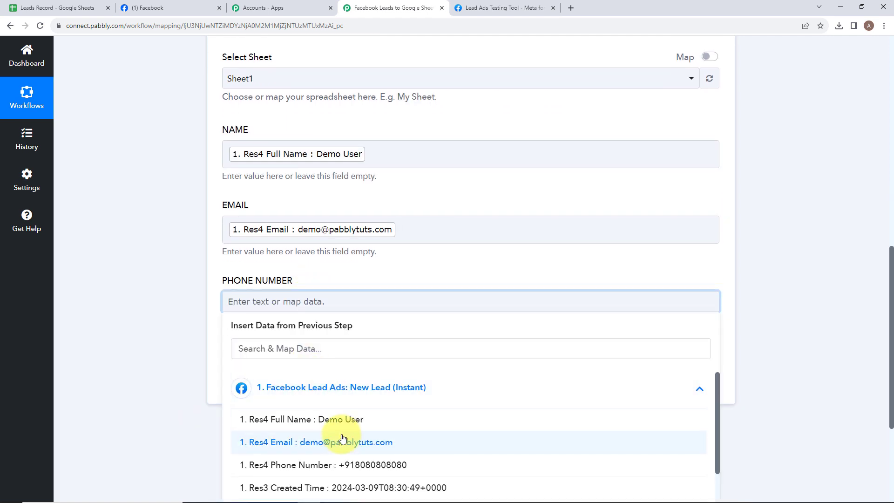
{"action": "left_click", "coordinate": [338, 467]}
{"action": "left_click", "coordinate": [181, 401]}
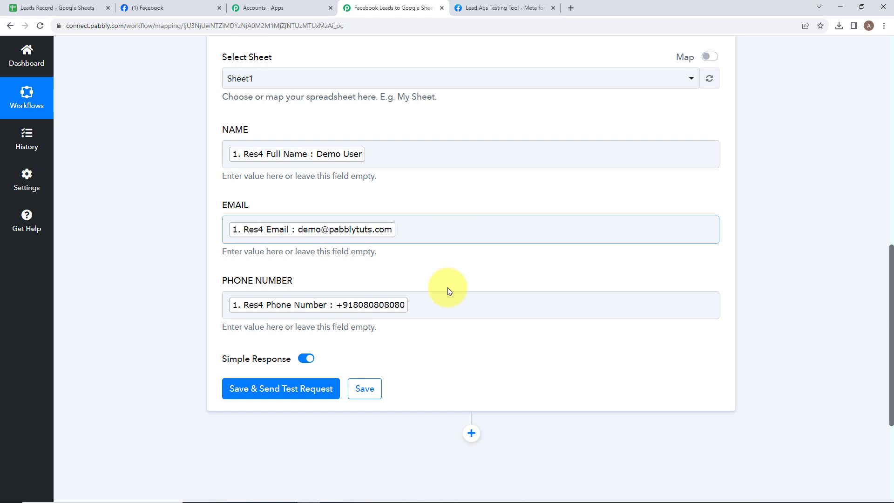
{"action": "left_click", "coordinate": [297, 389]}
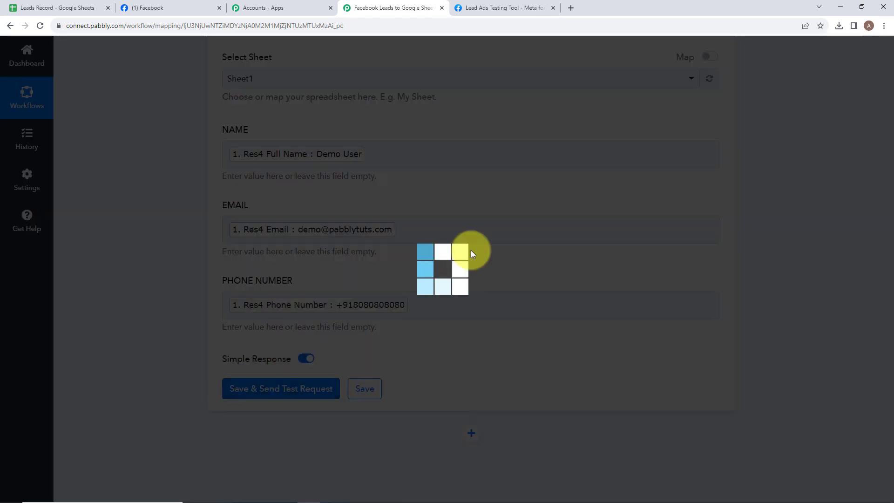
{"action": "scroll", "coordinate": [459, 331], "scroll_direction": "down", "scroll_amount": 4}
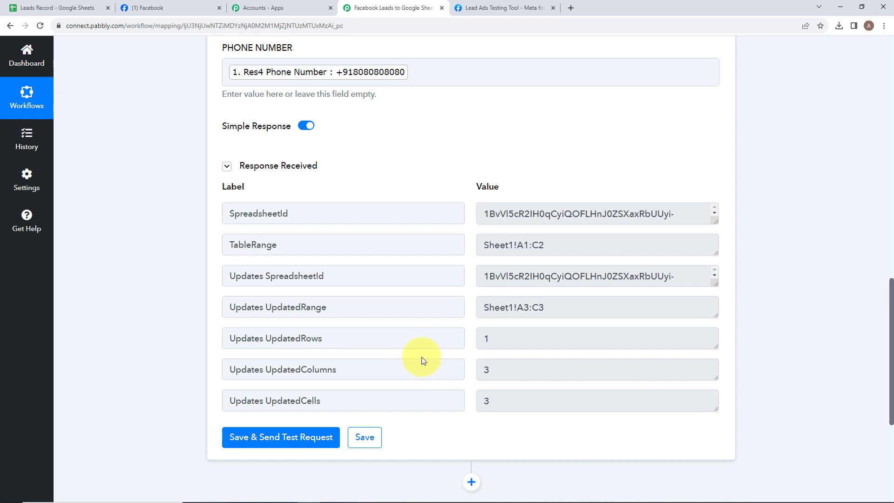
Step: Check cells A3, B3 and C3 in Leads Record for the test lead's name, email and phone
{"action": "left_click", "coordinate": [78, 8]}
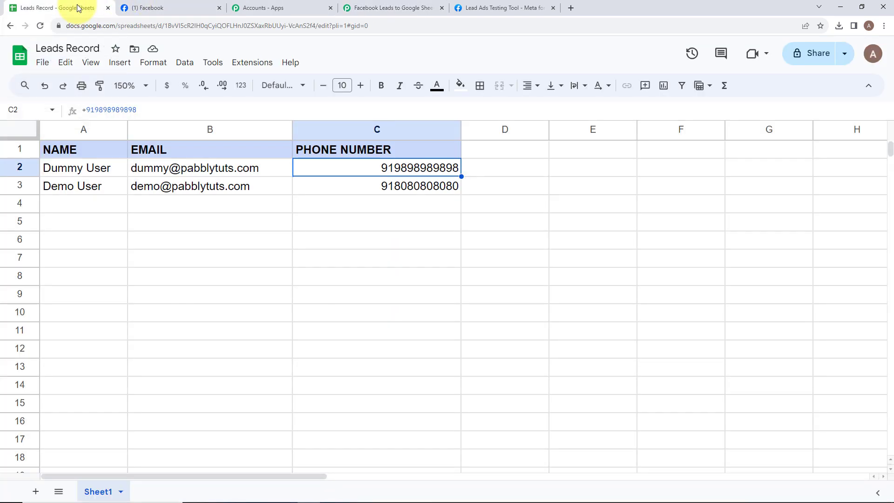
{"action": "left_click", "coordinate": [102, 191]}
{"action": "left_click", "coordinate": [209, 186]}
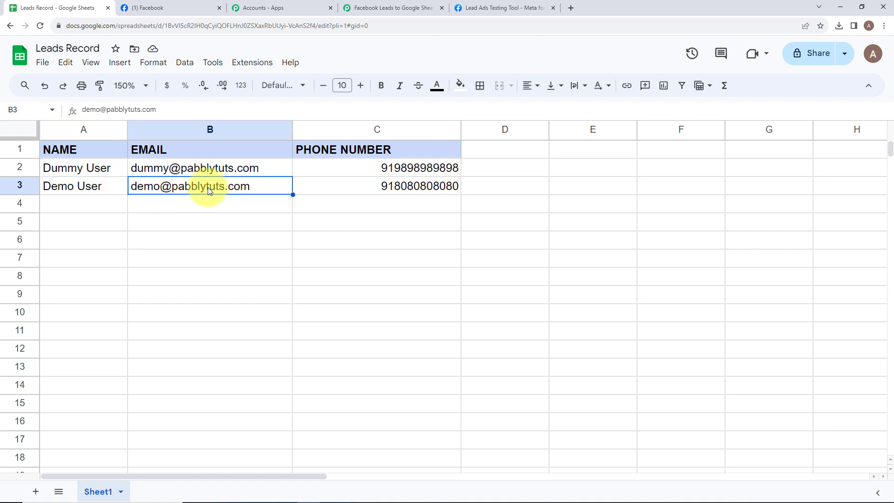
{"action": "left_click", "coordinate": [347, 191]}
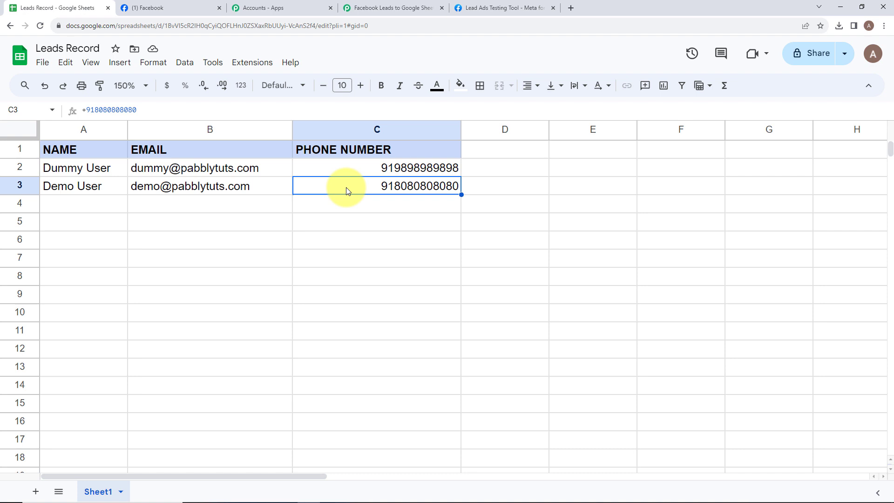
Step: Delete the existing test lead in the Lead Ads Testing Tool and reload the page
{"action": "left_click", "coordinate": [510, 10]}
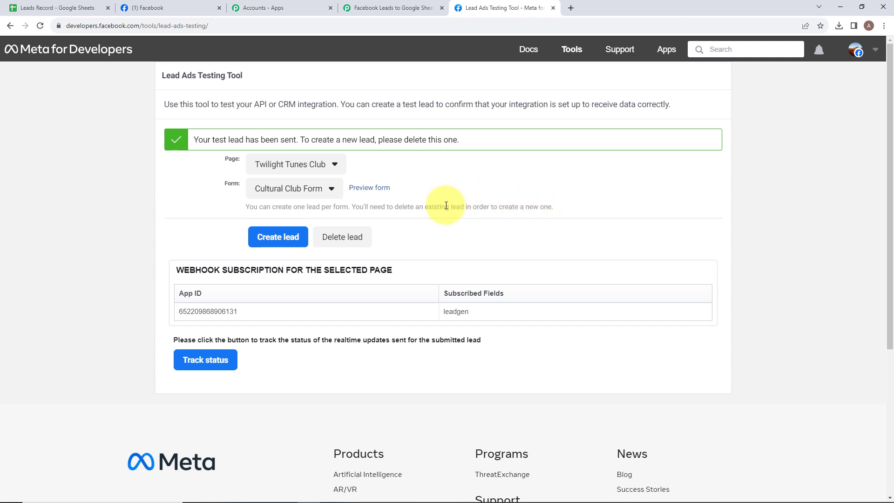
{"action": "left_click", "coordinate": [342, 247]}
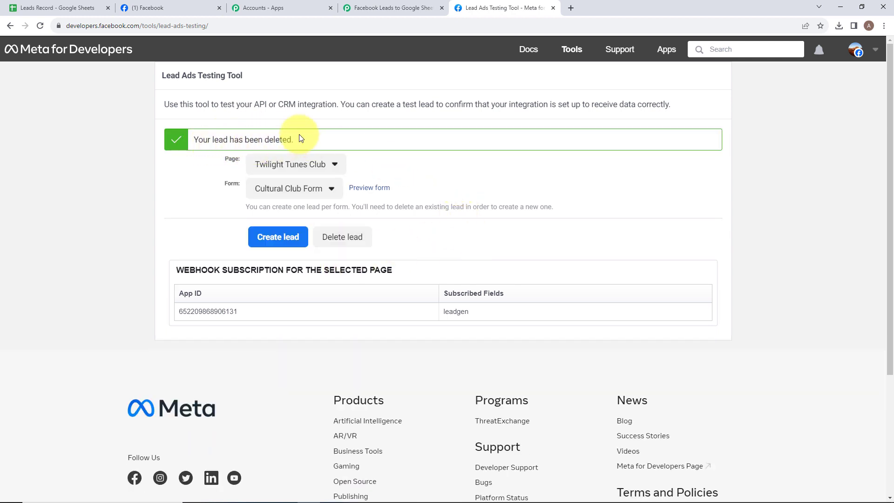
{"action": "left_click", "coordinate": [39, 26]}
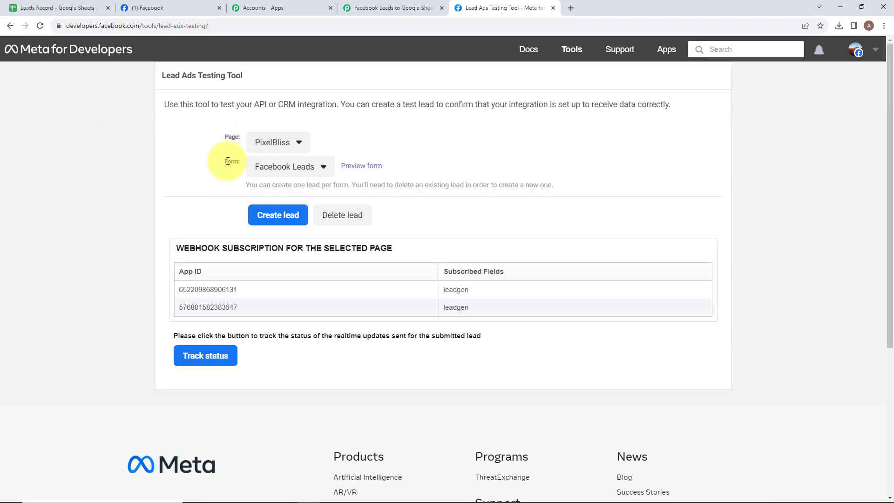
Step: Choose Twilight Tunes Club, fill the Cultural Club Form preview and submit a new test lead
{"action": "left_click", "coordinate": [285, 148]}
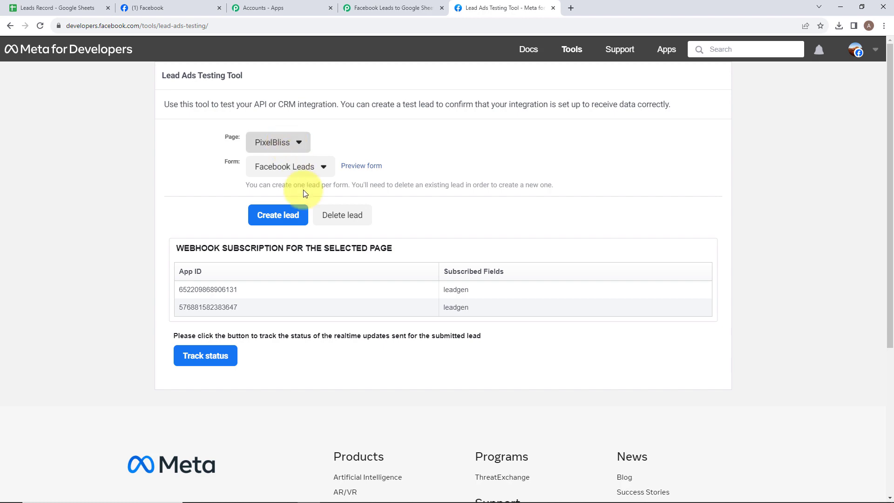
{"action": "left_click", "coordinate": [309, 160]}
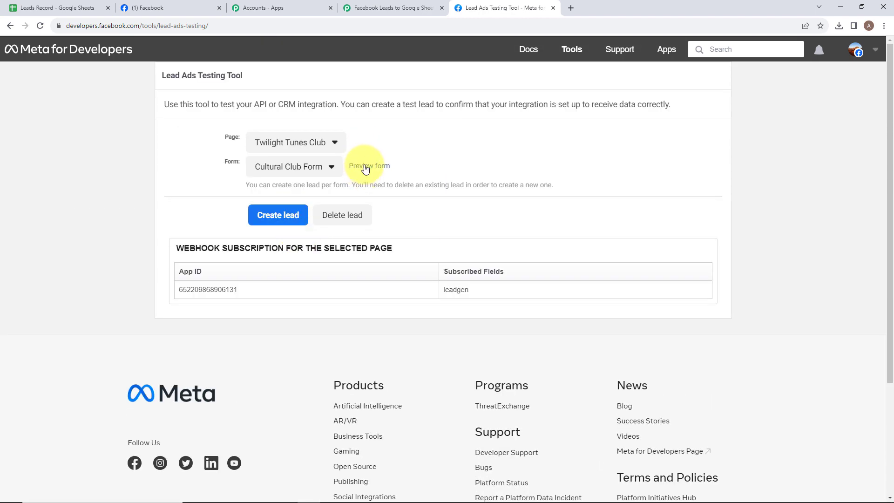
{"action": "left_click", "coordinate": [386, 167]}
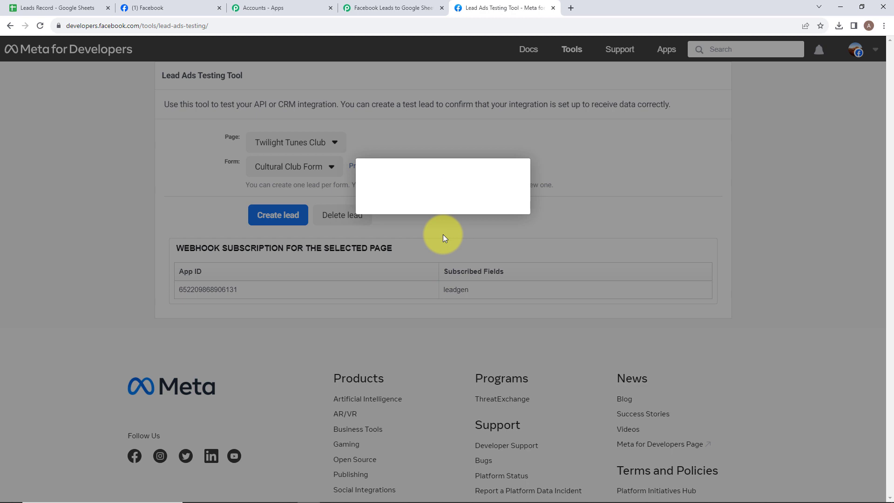
{"action": "left_click", "coordinate": [435, 374]}
{"action": "type", "text": "Smart User"}
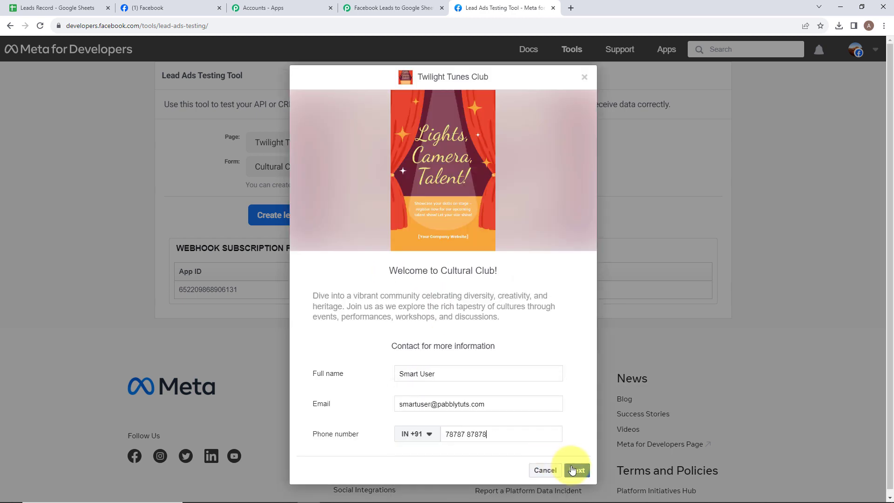
{"action": "left_click", "coordinate": [576, 471]}
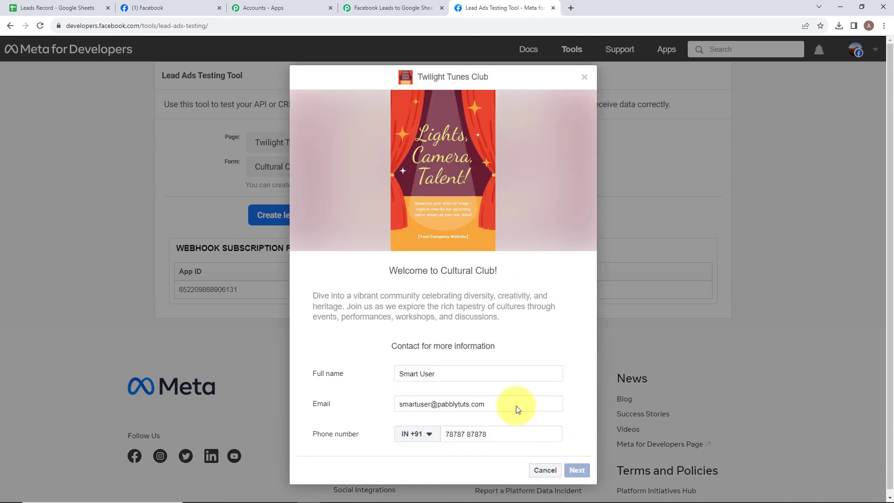
{"action": "left_click", "coordinate": [573, 344]}
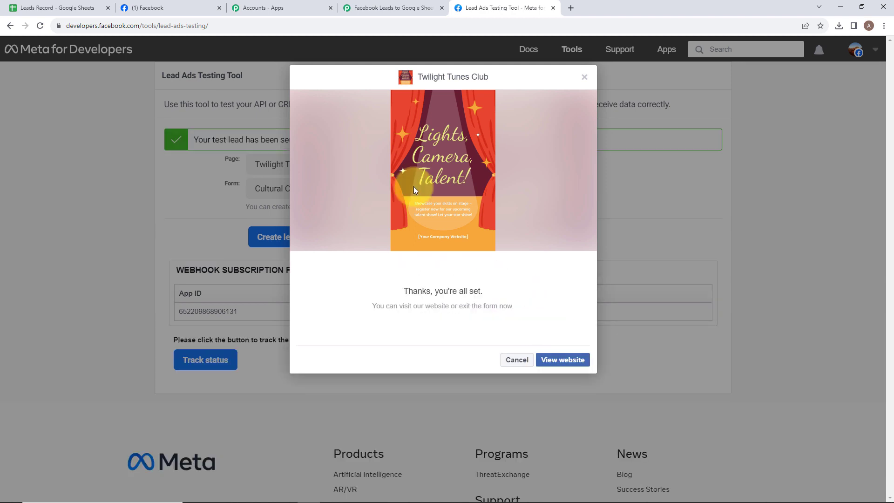
{"action": "left_click", "coordinate": [208, 194]}
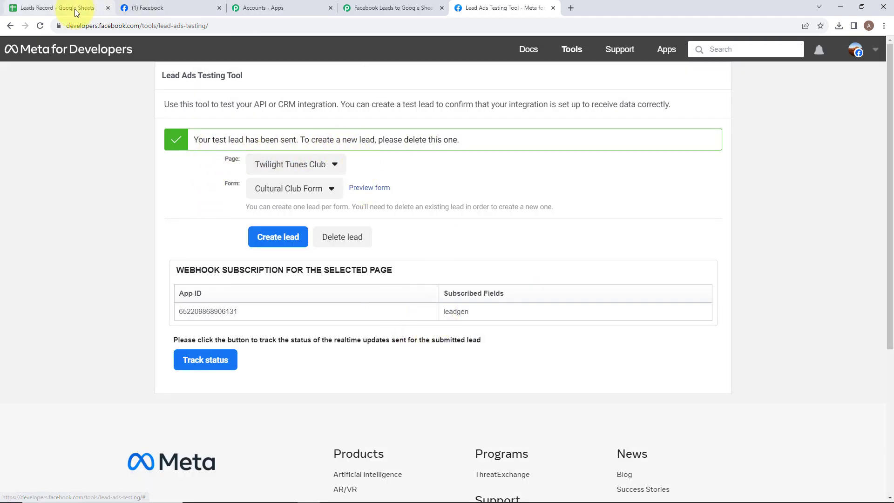
Step: Check cells A4, B4 and C4 in Leads Record for the second lead's name, email and phone
{"action": "mouse_move", "coordinate": [75, 10]}
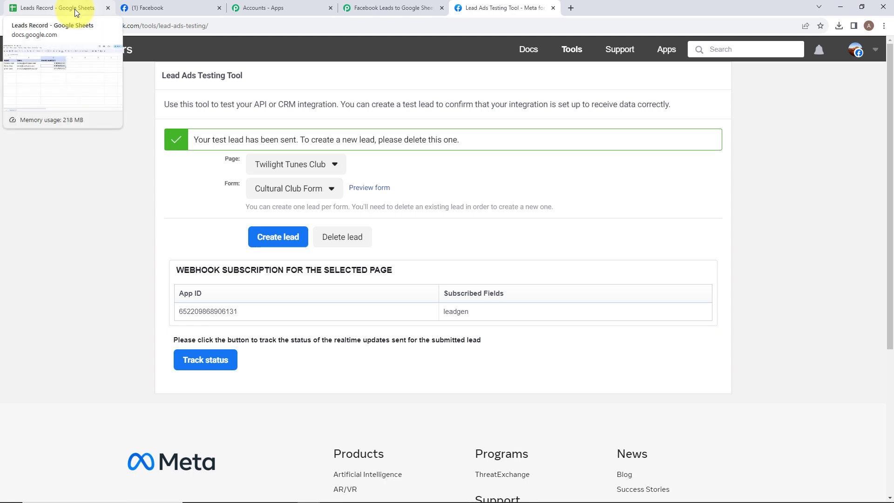
{"action": "left_click", "coordinate": [74, 9]}
{"action": "left_click", "coordinate": [141, 206]}
{"action": "left_click", "coordinate": [85, 205]}
{"action": "left_click", "coordinate": [149, 205]}
{"action": "left_click", "coordinate": [311, 208]}
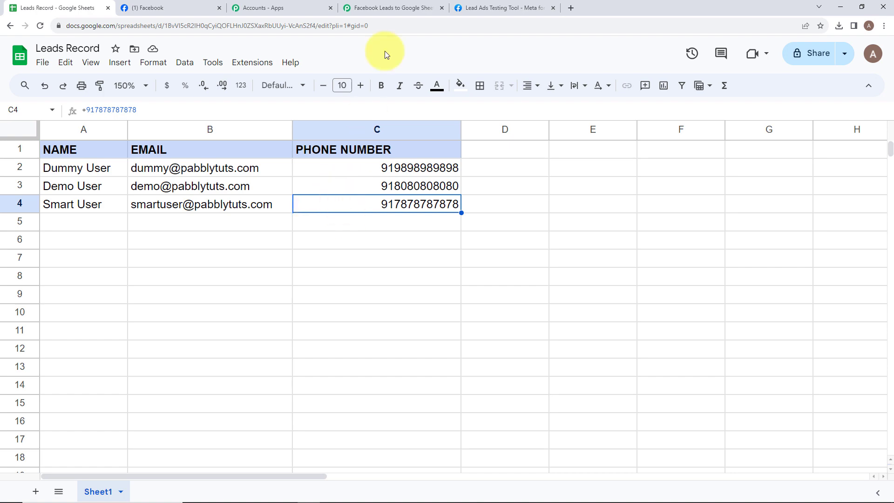
Step: Collapse the Google Sheets action step in the Pabbly workflow
{"action": "left_click", "coordinate": [408, 6]}
{"action": "scroll", "coordinate": [429, 215], "scroll_direction": "up", "scroll_amount": 15}
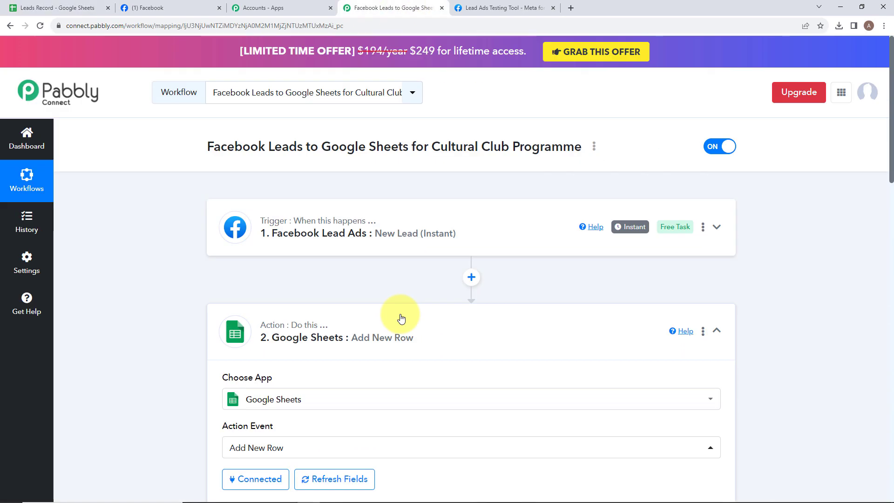
{"action": "left_click", "coordinate": [400, 319]}
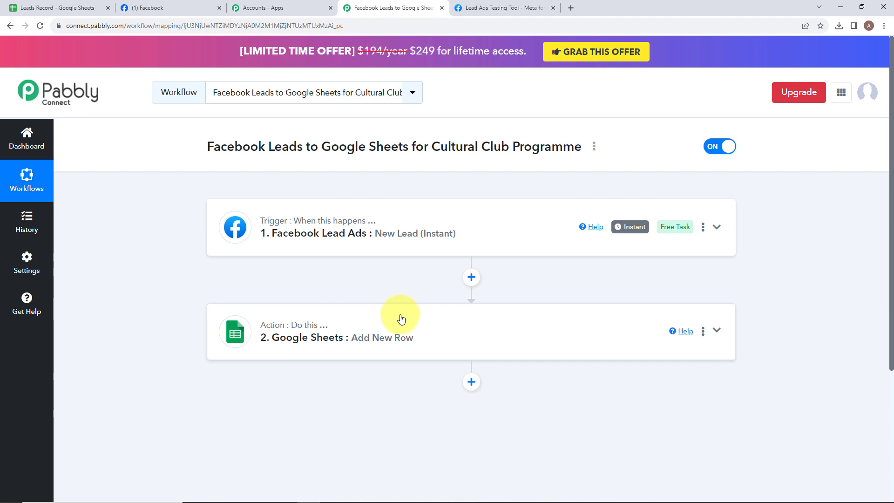
{"action": "mouse_move", "coordinate": [280, 332]}
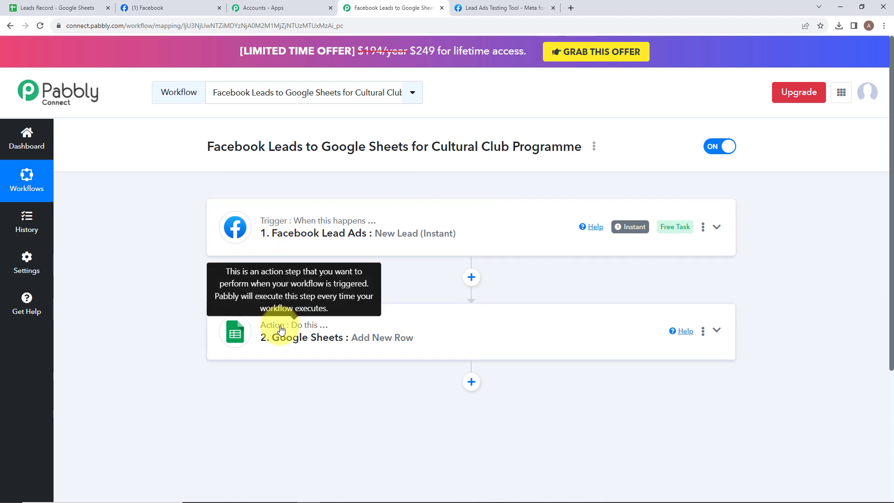